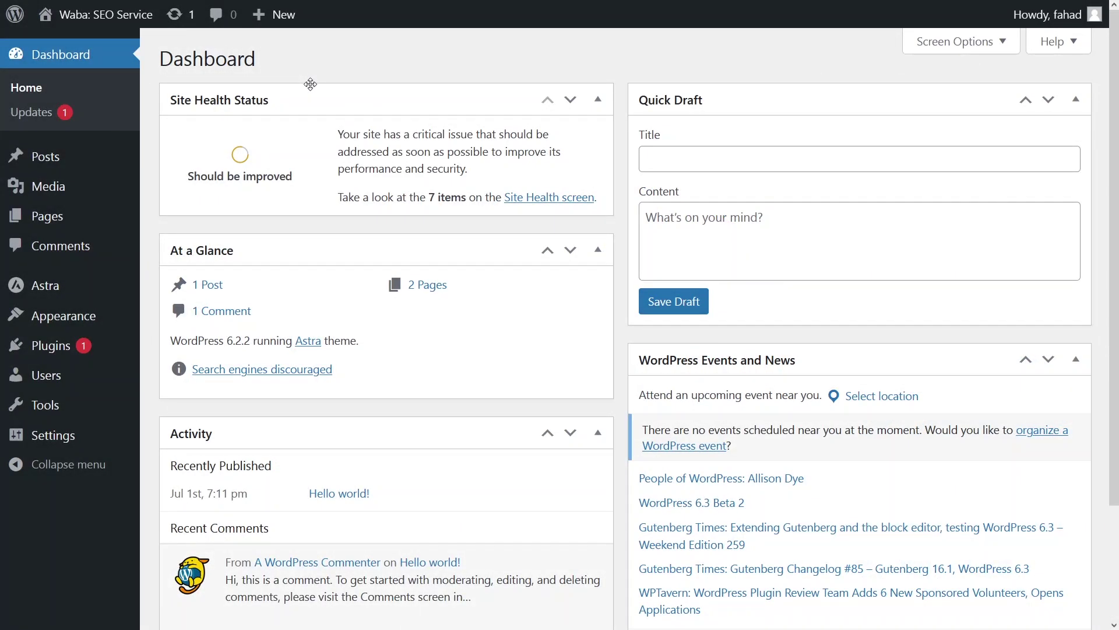
- Open the Astra theme dashboard from the admin sidebar and look over its Quick Settings cards
{"action": "mouse_move", "coordinate": [84, 287]}
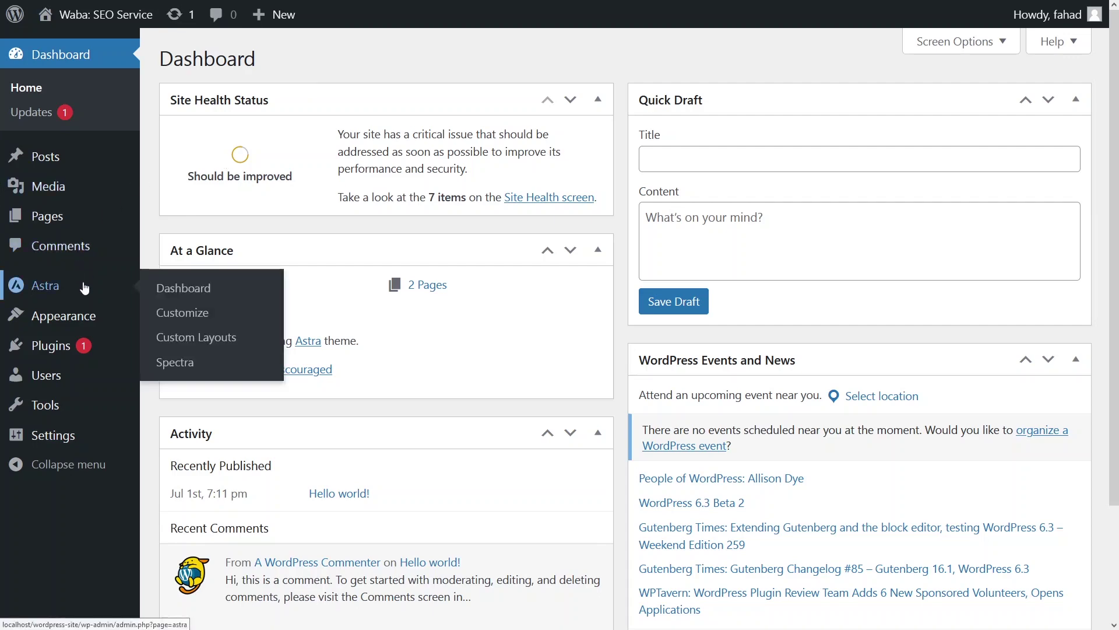
{"action": "left_click", "coordinate": [178, 288]}
{"action": "scroll", "coordinate": [171, 255], "scroll_direction": "down", "scroll_amount": 5}
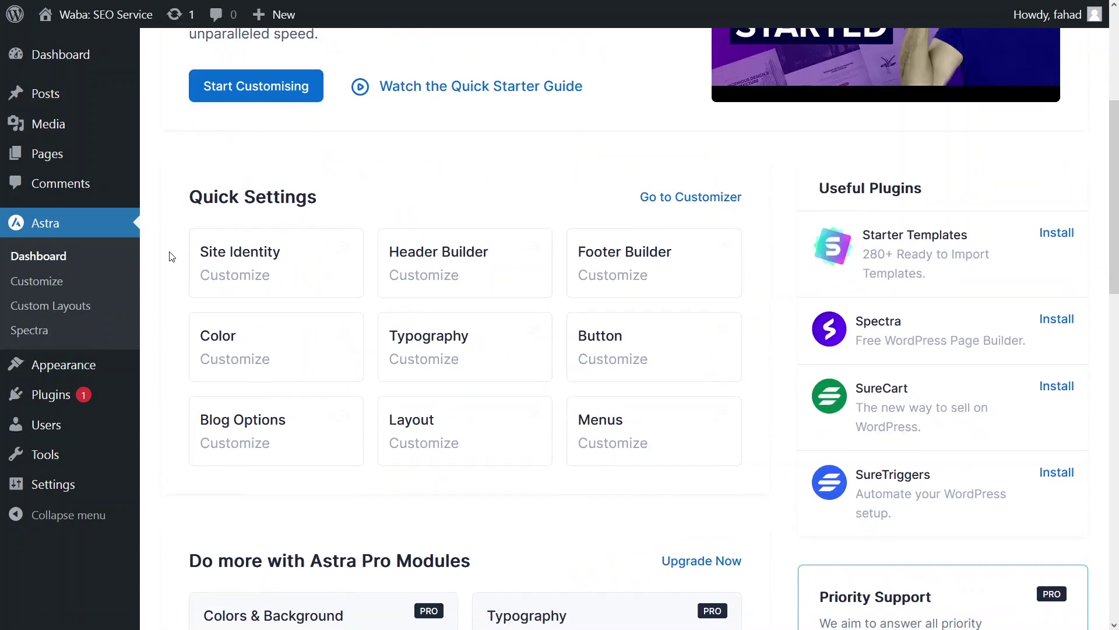
{"action": "scroll", "coordinate": [172, 257], "scroll_direction": "up", "scroll_amount": 2}
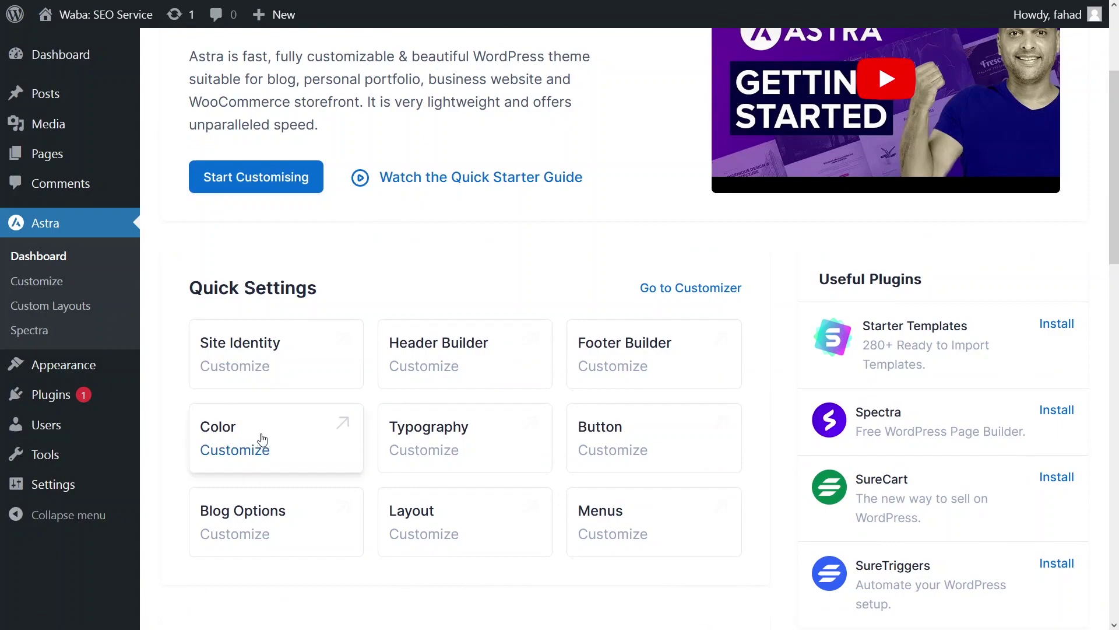
- Open the Customizer Colors settings from the Quick Settings Color card
{"action": "left_click", "coordinate": [261, 439]}
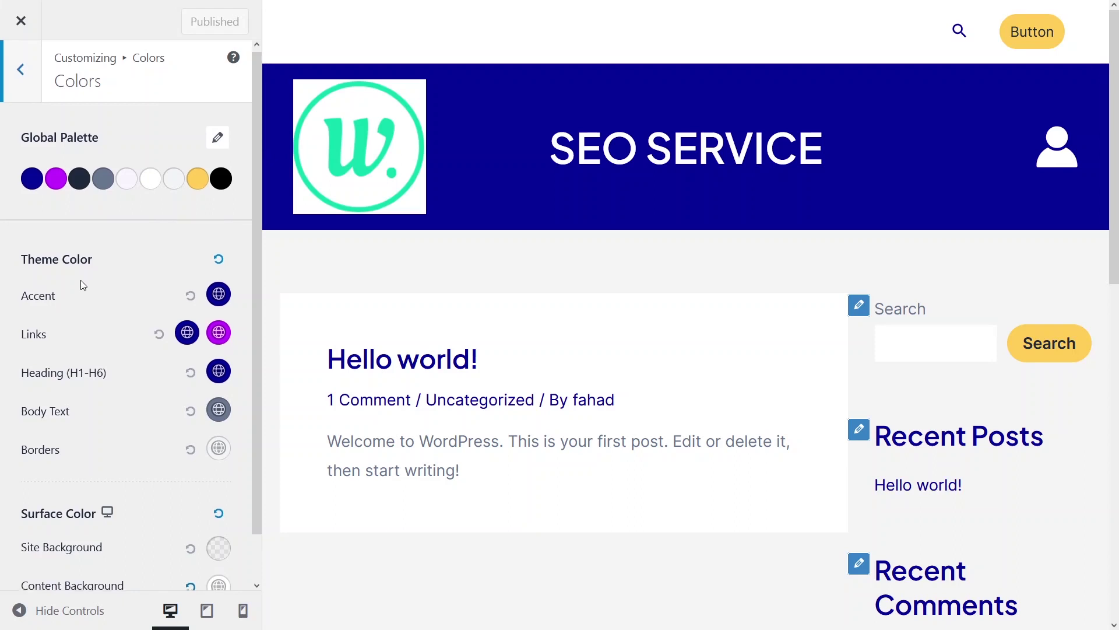
{"action": "scroll", "coordinate": [82, 280], "scroll_direction": "down", "scroll_amount": 2}
{"action": "scroll", "coordinate": [83, 478], "scroll_direction": "up", "scroll_amount": 2}
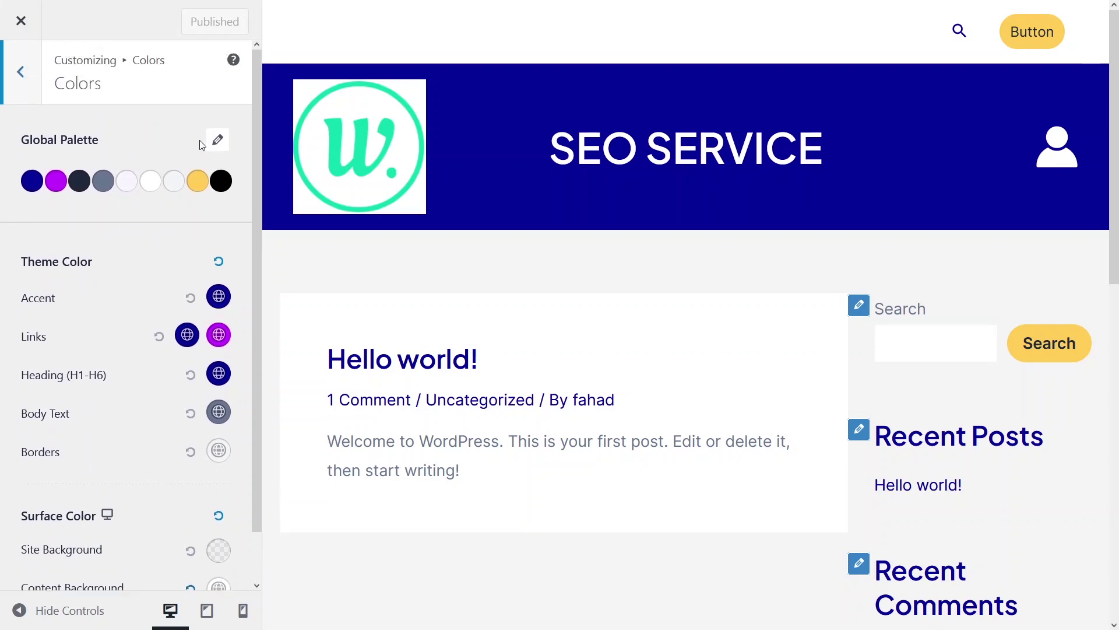
- Try the Style 3 global palette, then revert to Style 1 and close the style choices
{"action": "left_click", "coordinate": [217, 140]}
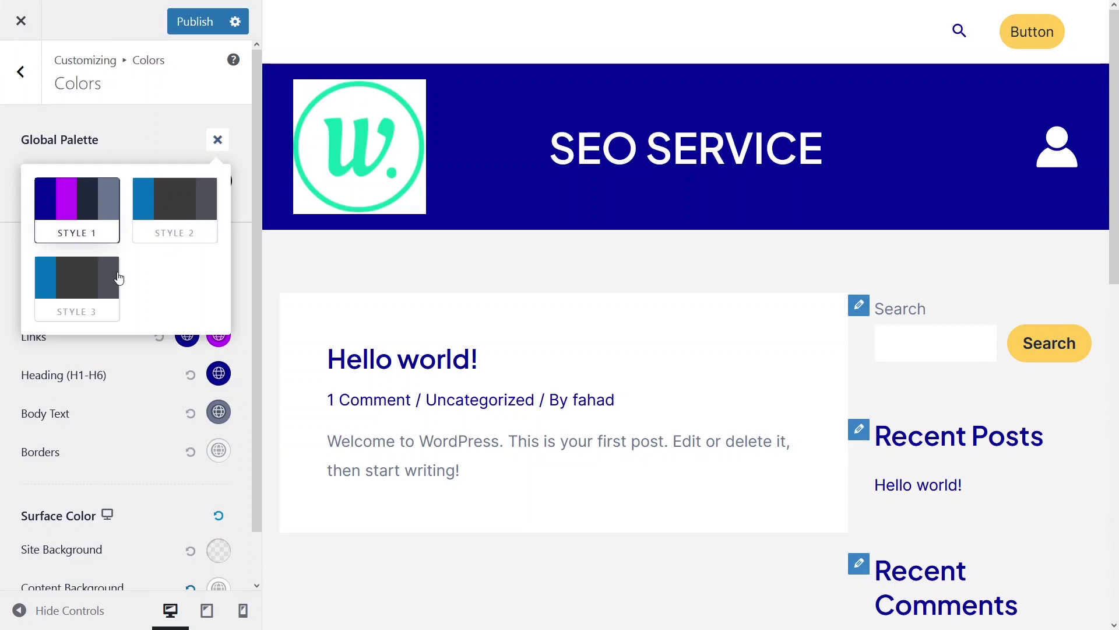
{"action": "scroll", "coordinate": [374, 261], "scroll_direction": "down", "scroll_amount": 10}
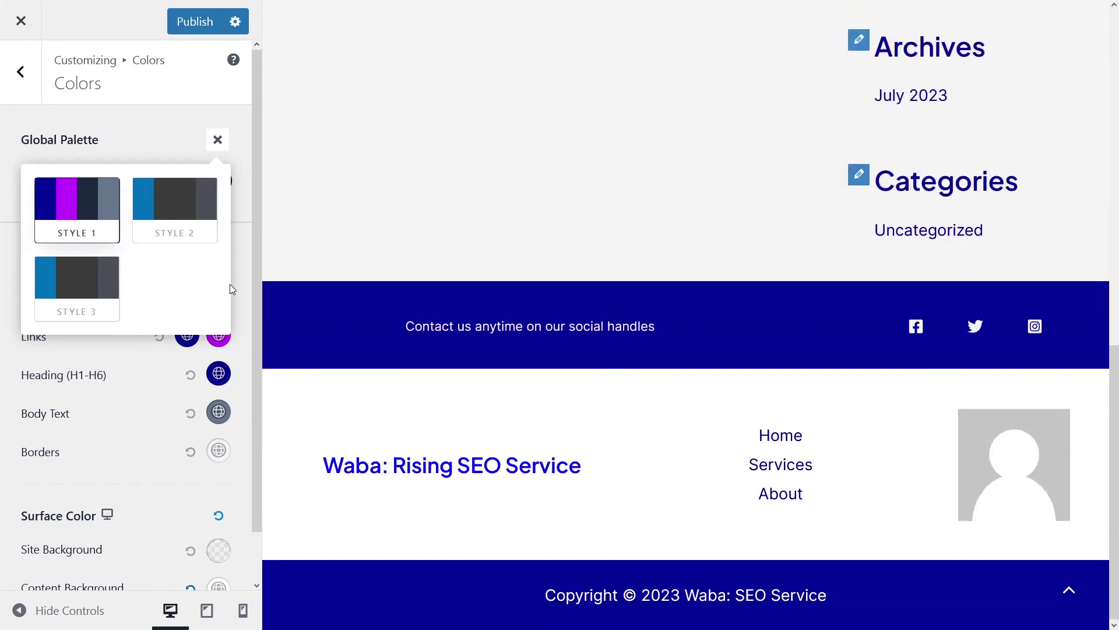
{"action": "left_click", "coordinate": [100, 289]}
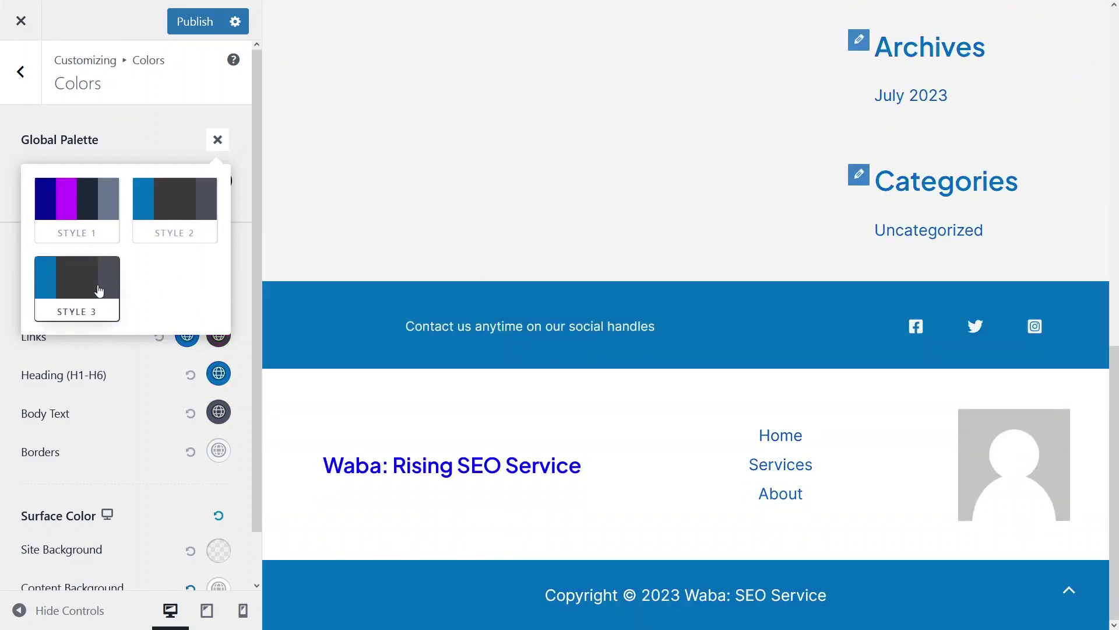
{"action": "scroll", "coordinate": [348, 248], "scroll_direction": "up", "scroll_amount": 5}
{"action": "scroll", "coordinate": [347, 247], "scroll_direction": "up", "scroll_amount": 5}
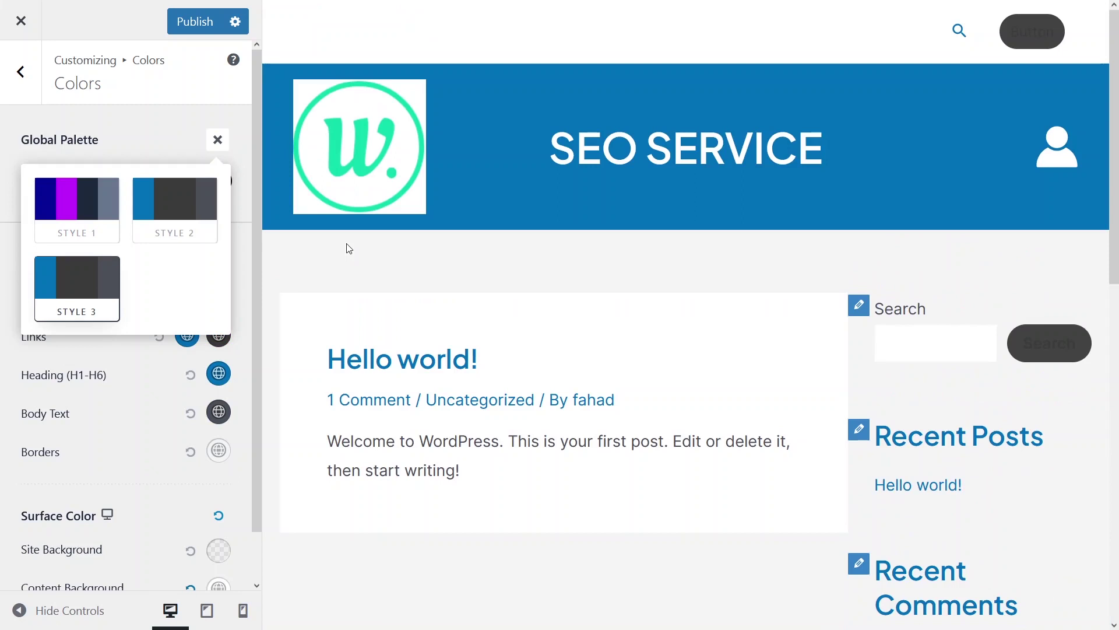
{"action": "left_click", "coordinate": [73, 208]}
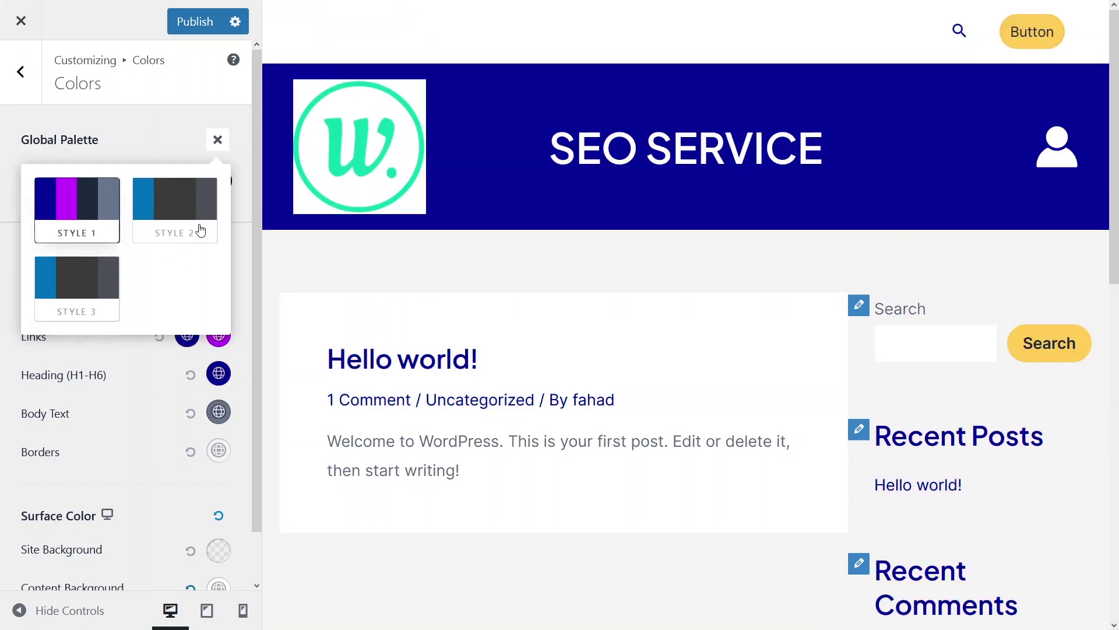
{"action": "left_click", "coordinate": [219, 141]}
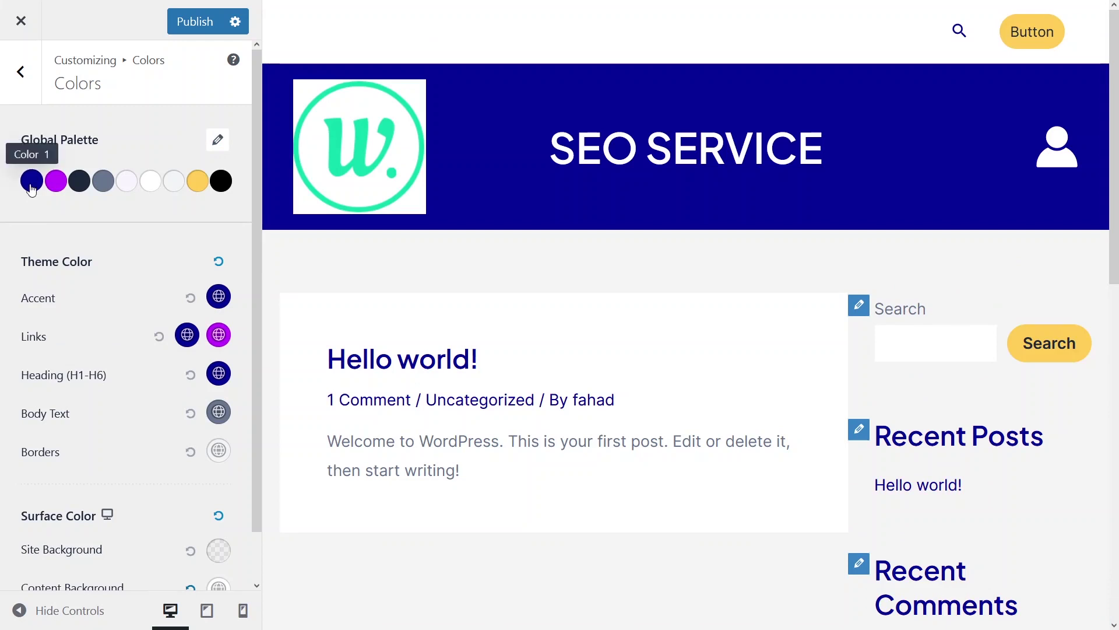
- Lighten palette Color 1 to violet 625DEF and shift Color 2 to a darker purple
{"action": "left_click", "coordinate": [32, 181]}
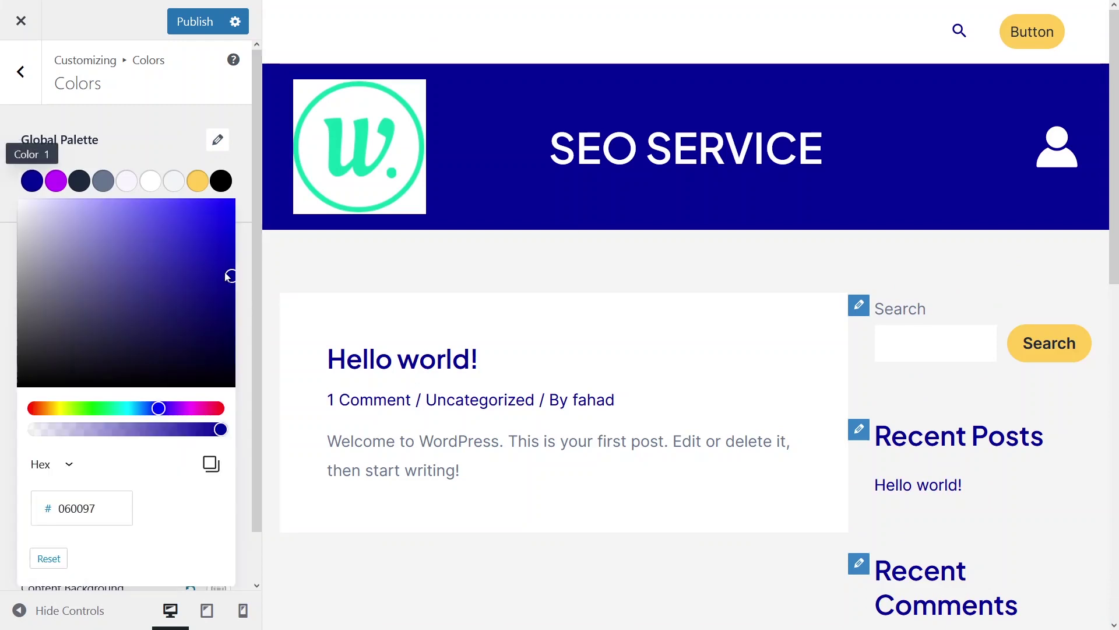
{"action": "left_click_drag", "start_coordinate": [190, 236], "coordinate": [151, 213]}
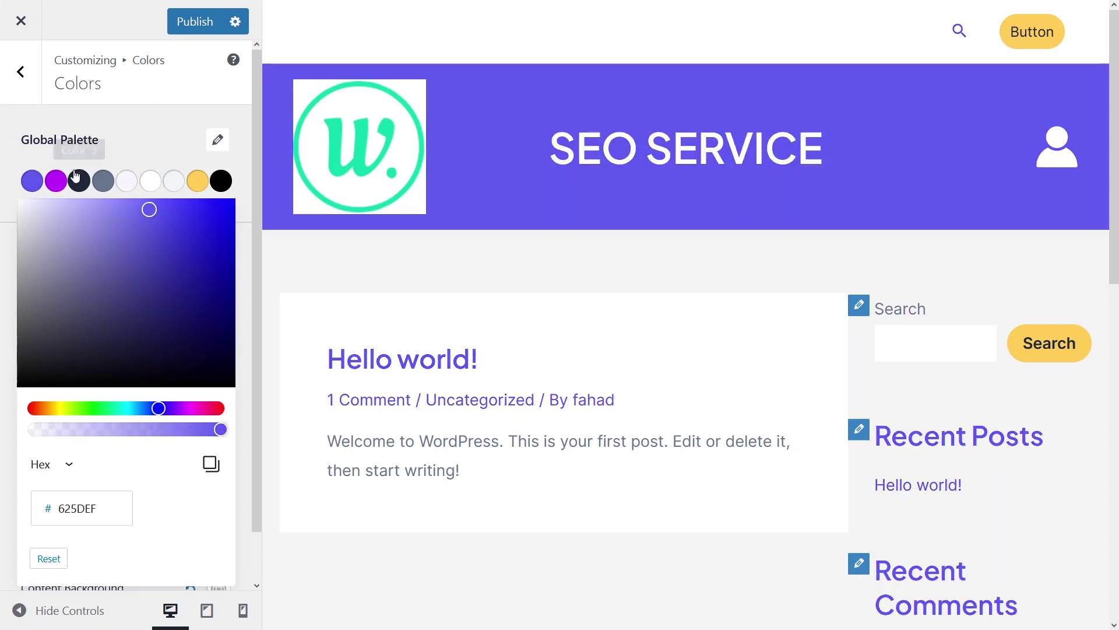
{"action": "left_click", "coordinate": [60, 185]}
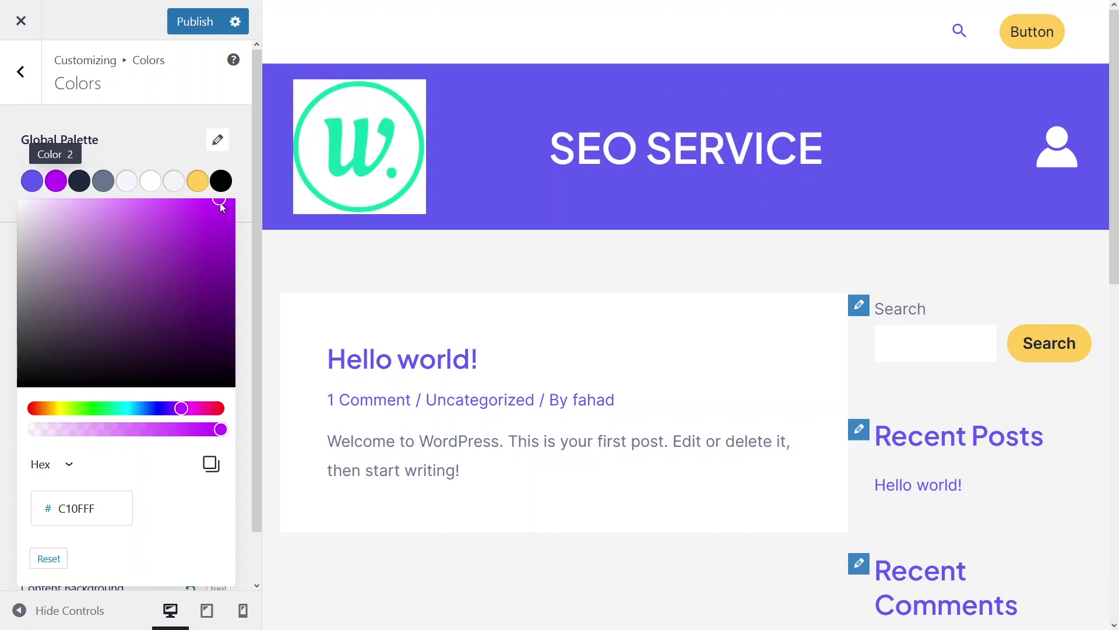
{"action": "left_click_drag", "start_coordinate": [219, 201], "coordinate": [149, 222]}
{"action": "left_click", "coordinate": [135, 207]}
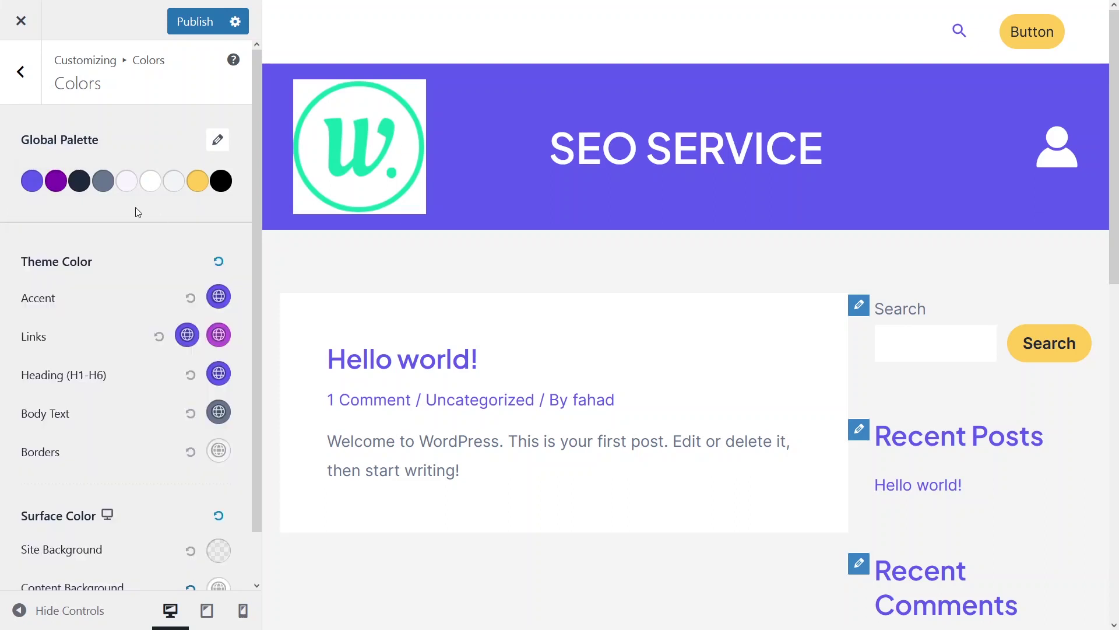
- Tweak palette Color 8 to yellow FAC855
{"action": "left_click", "coordinate": [204, 188]}
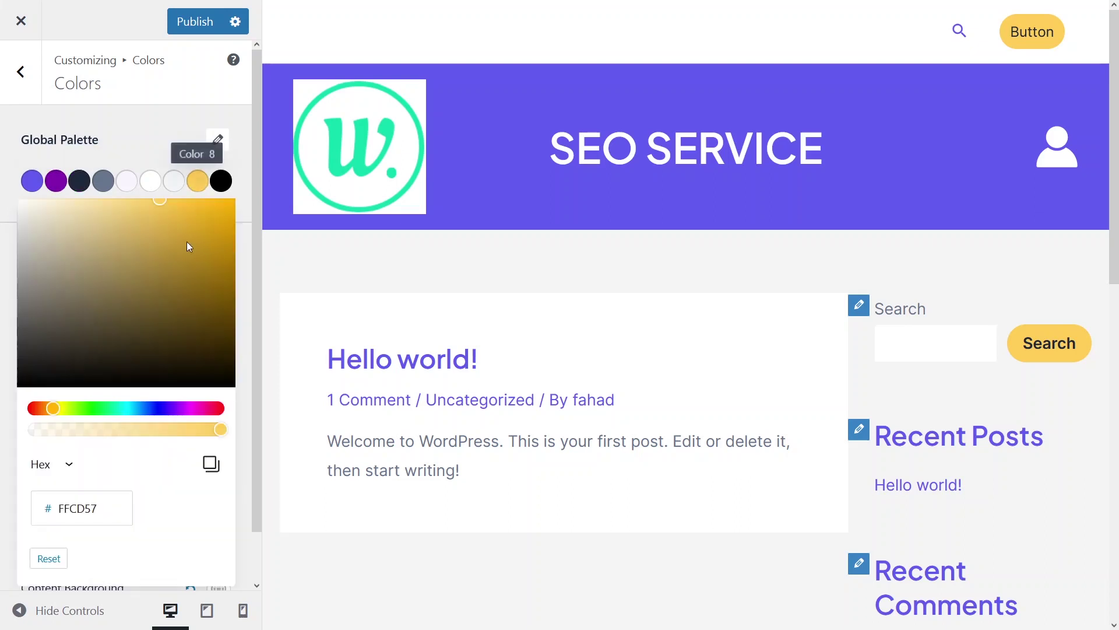
{"action": "left_click_drag", "start_coordinate": [187, 241], "coordinate": [162, 202]}
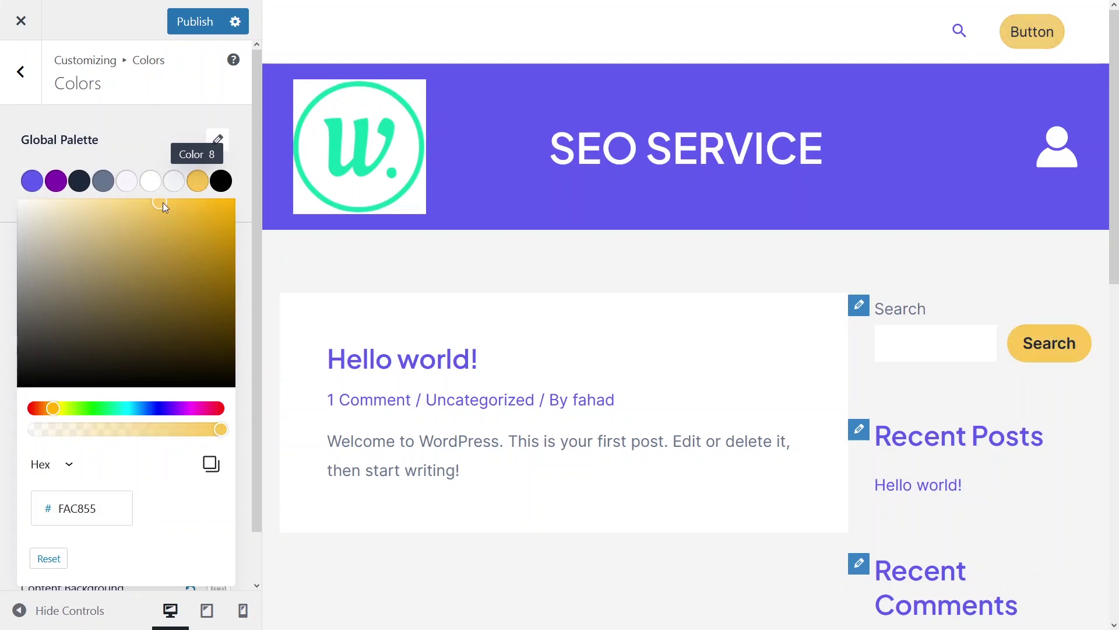
{"action": "left_click", "coordinate": [190, 142]}
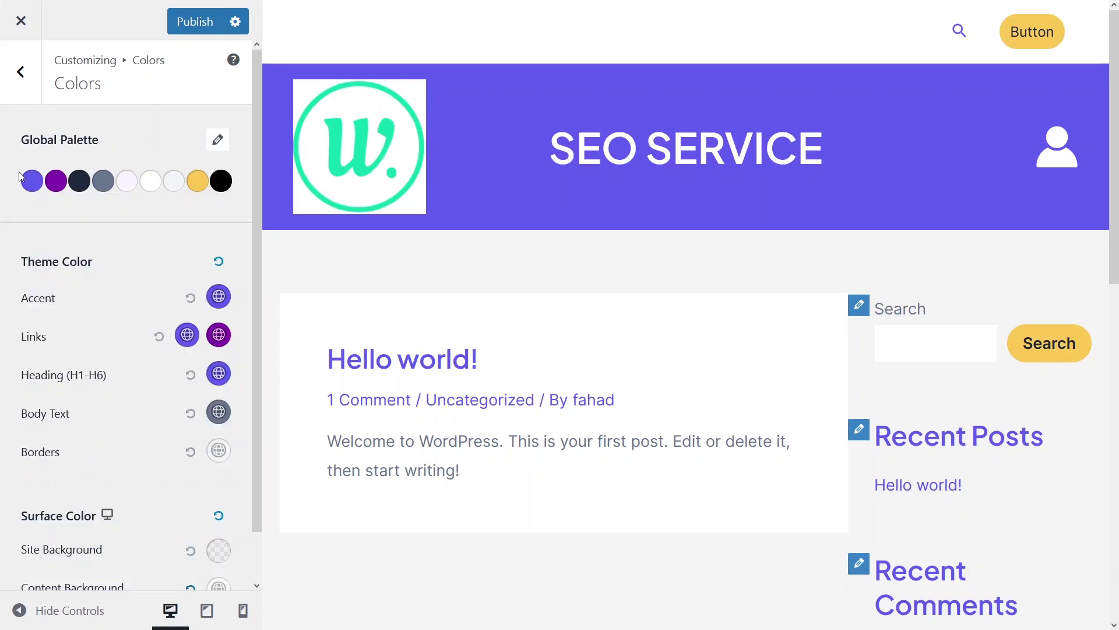
- Try yellow as the Accent theme colour, then return it to the blue palette colour
{"action": "scroll", "coordinate": [129, 291], "scroll_direction": "down", "scroll_amount": 1}
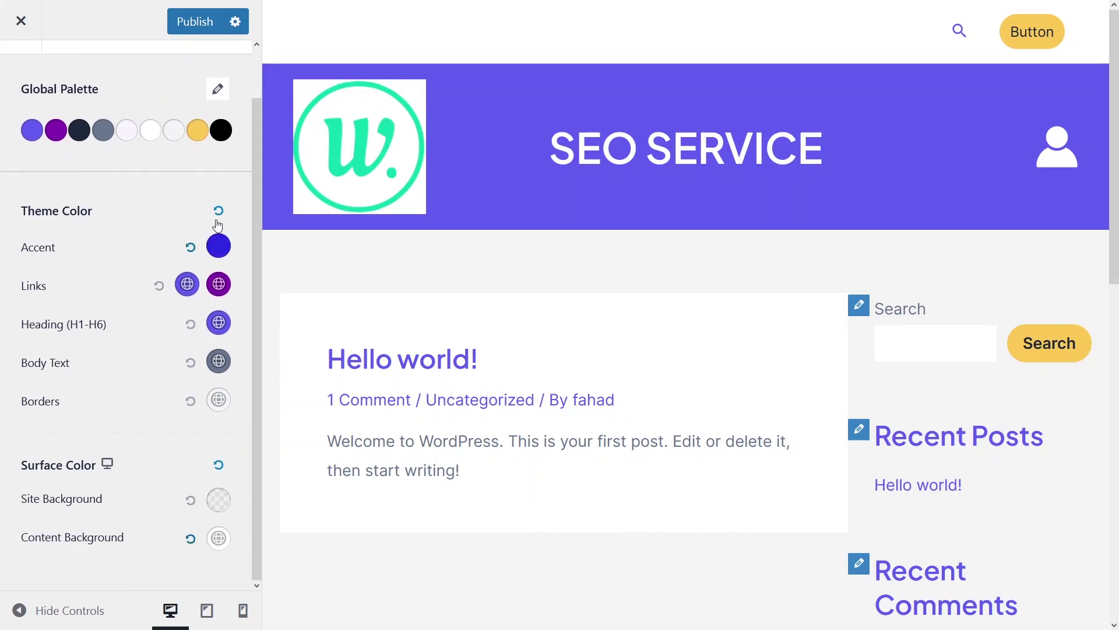
{"action": "left_click", "coordinate": [219, 245]}
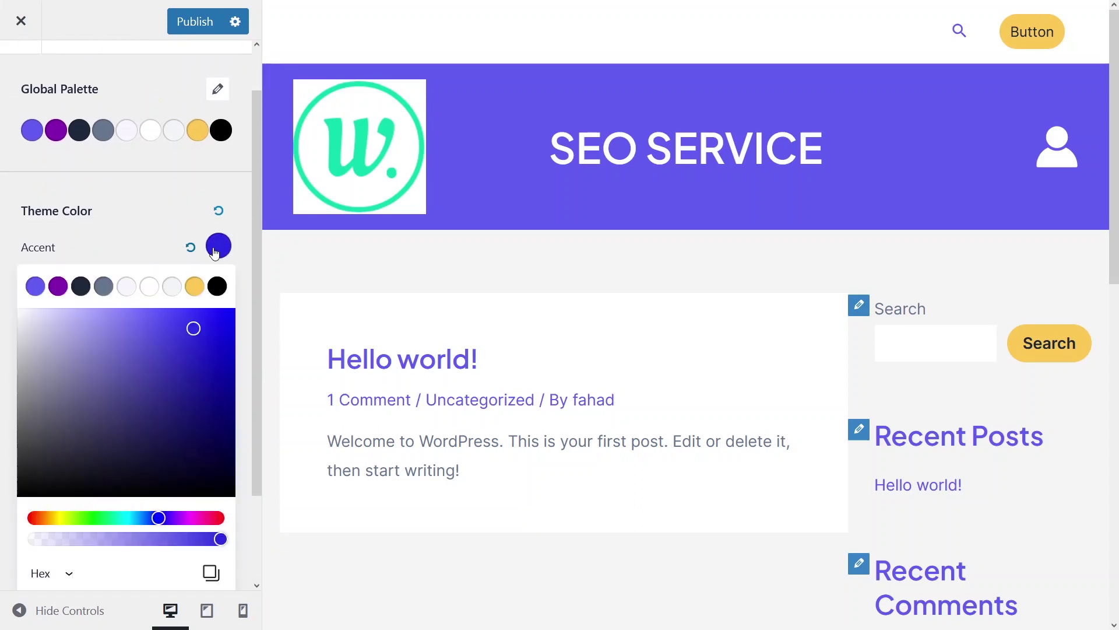
{"action": "left_click", "coordinate": [194, 286]}
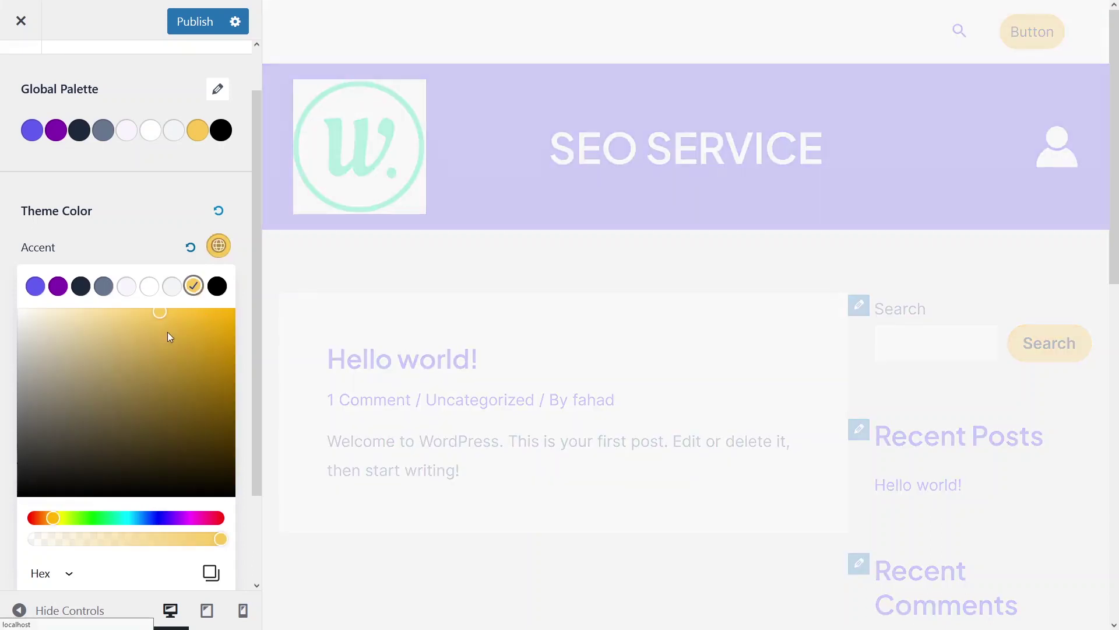
{"action": "left_click", "coordinate": [34, 287]}
- Set the Links colour to violet Color 1 and its hover to purple Color 2, after trying yellow and blue
{"action": "left_click", "coordinate": [180, 295]}
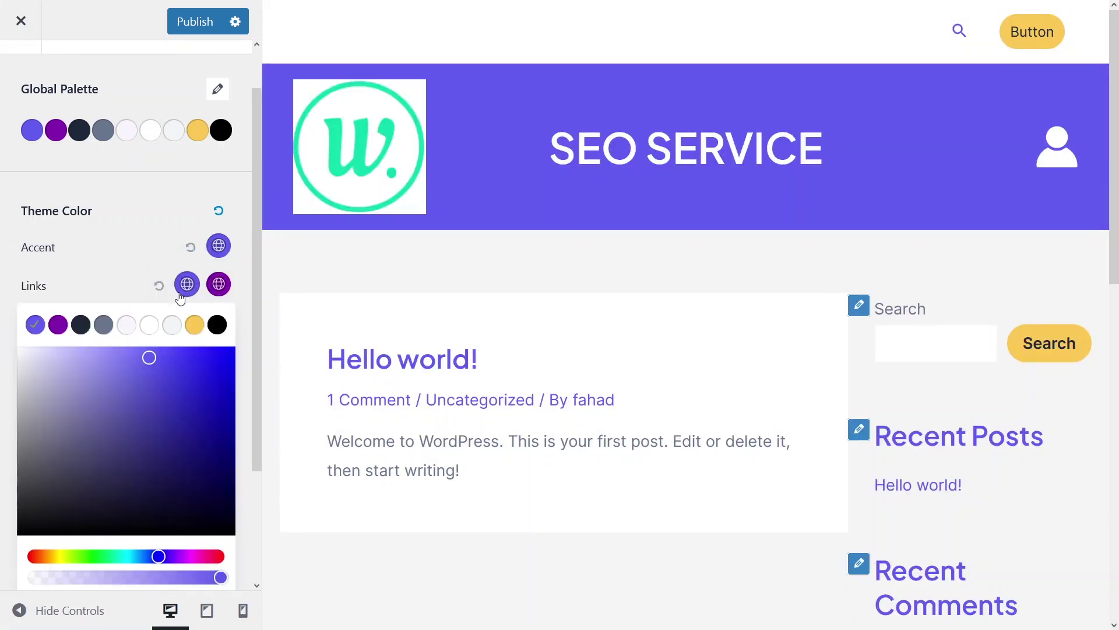
{"action": "left_click", "coordinate": [194, 325]}
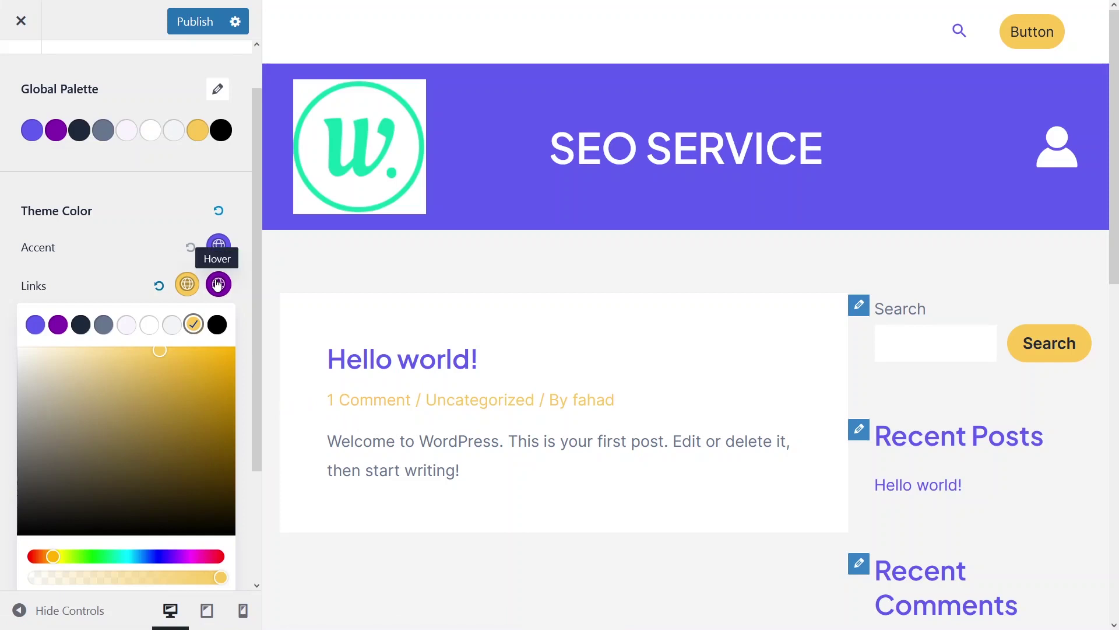
{"action": "left_click", "coordinate": [218, 284]}
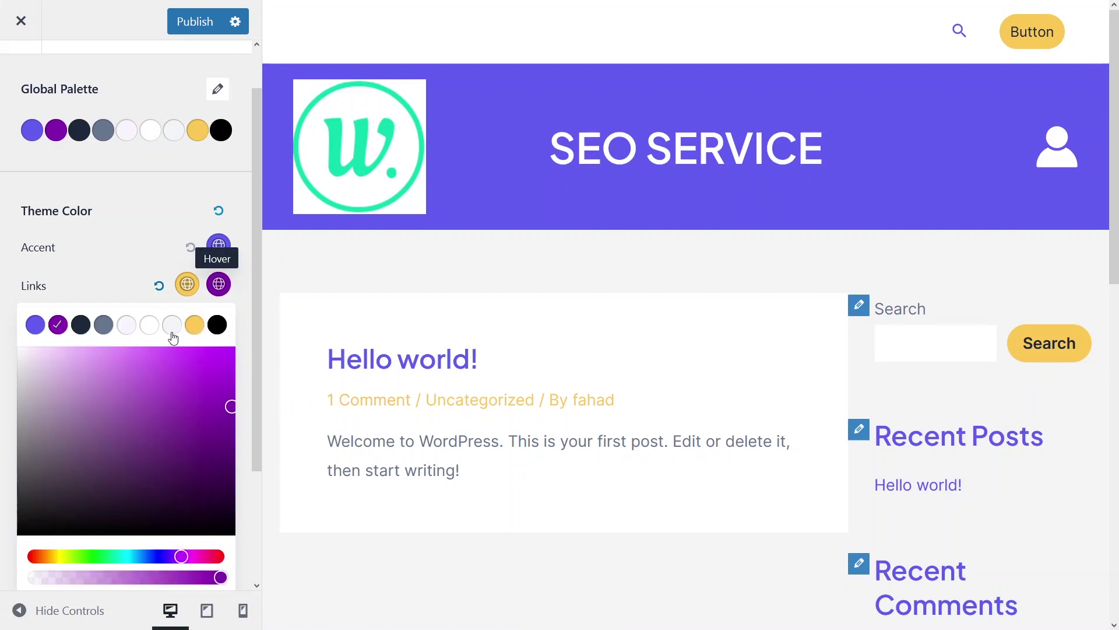
{"action": "left_click", "coordinate": [29, 330]}
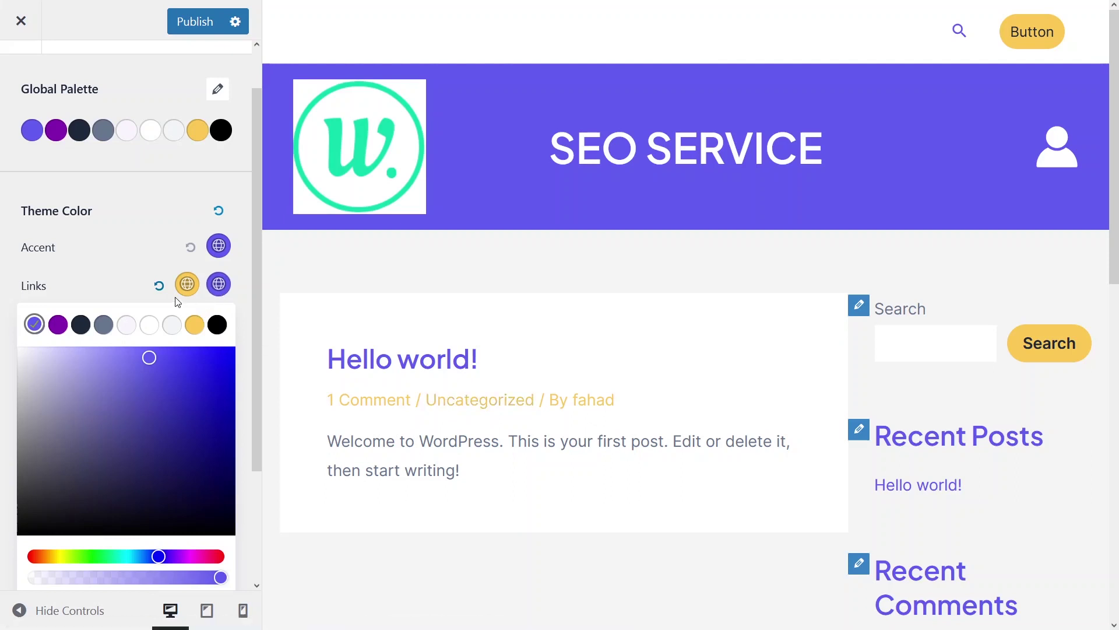
{"action": "left_click", "coordinate": [58, 324]}
{"action": "left_click", "coordinate": [117, 282]}
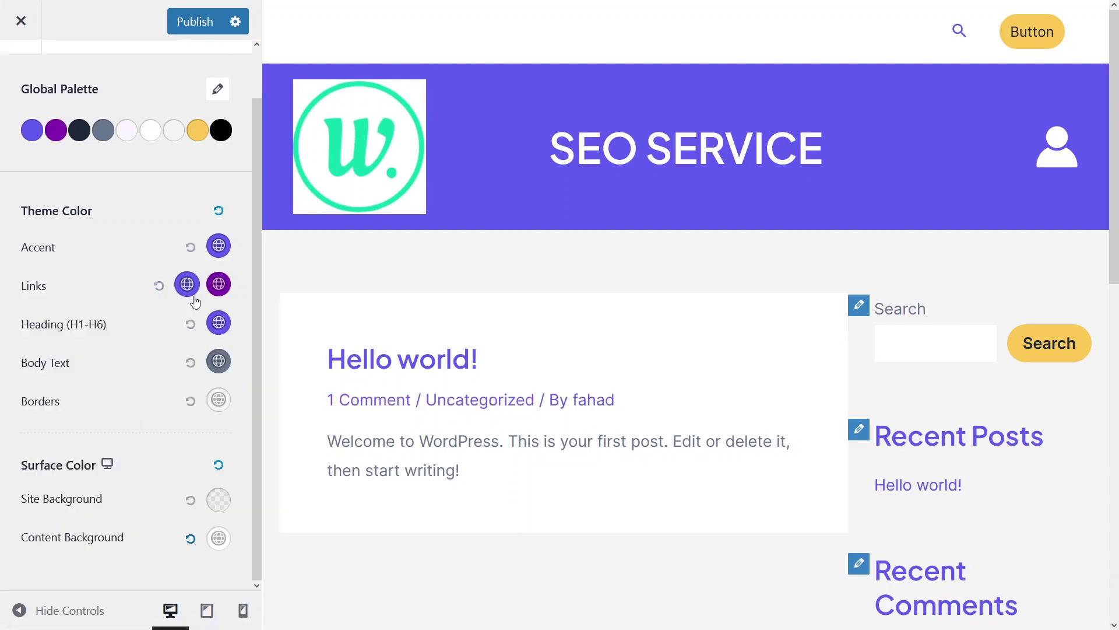
{"action": "left_click", "coordinate": [218, 323]}
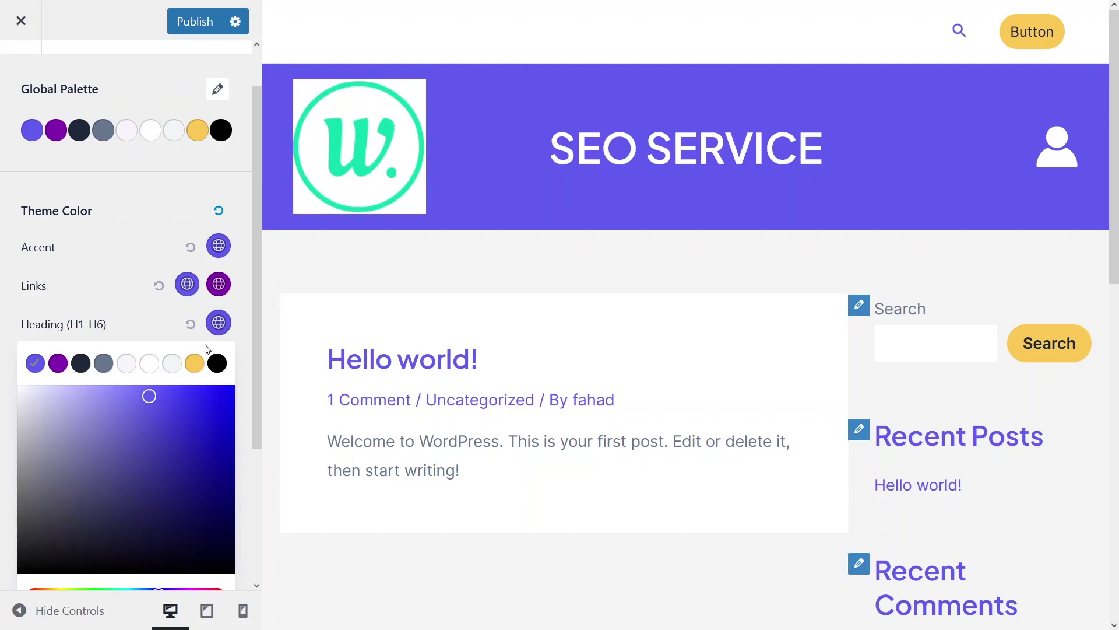
{"action": "left_click", "coordinate": [57, 362]}
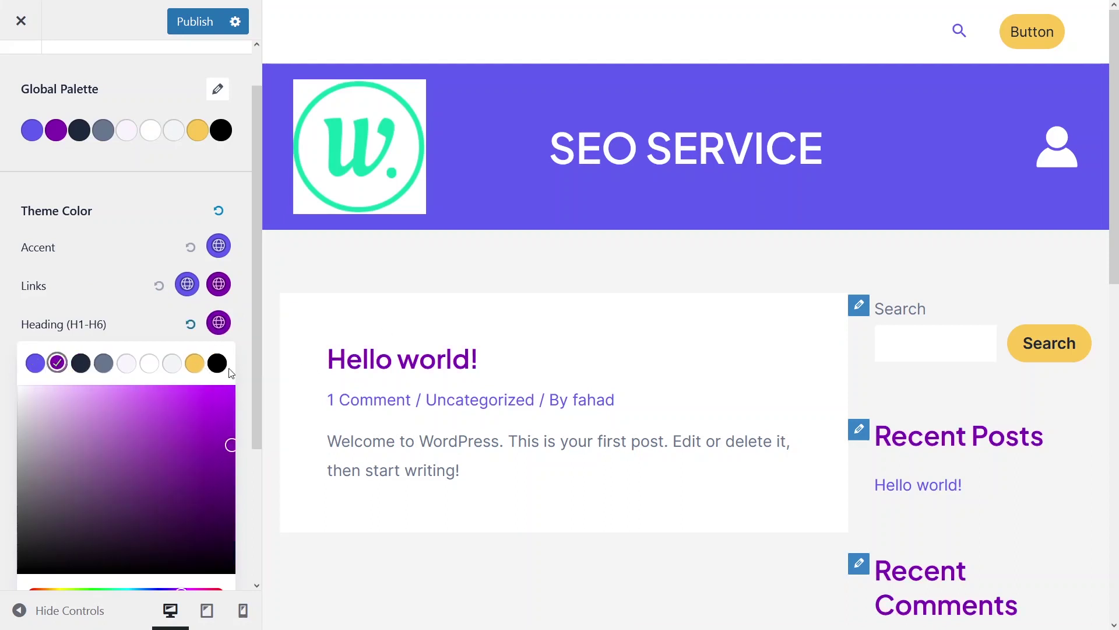
{"action": "left_click_drag", "start_coordinate": [326, 358], "coordinate": [470, 361]}
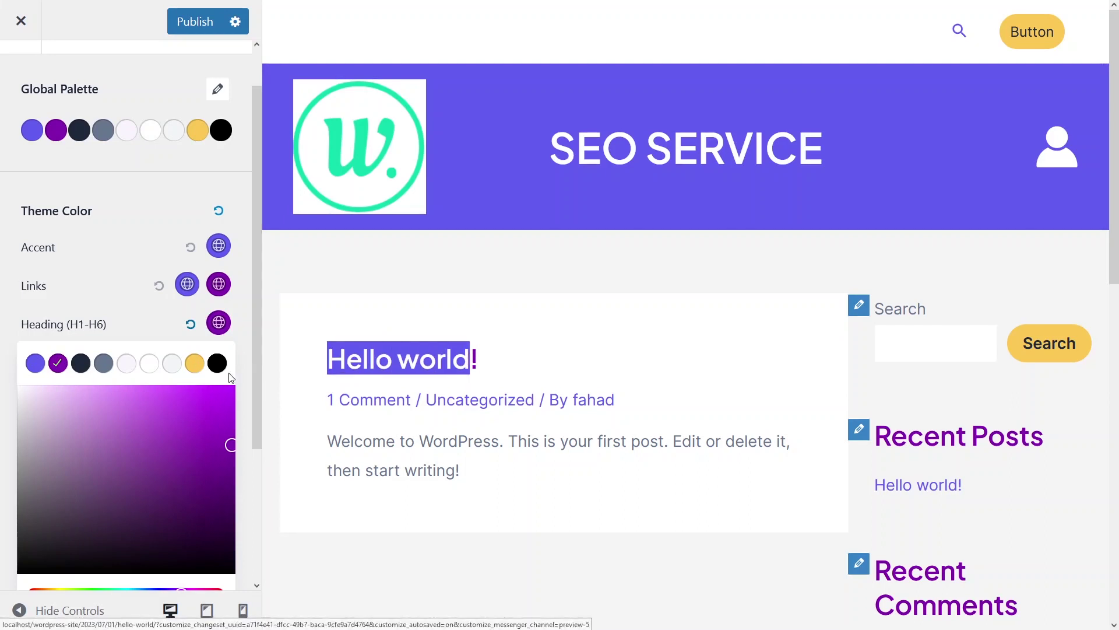
{"action": "left_click", "coordinate": [103, 362]}
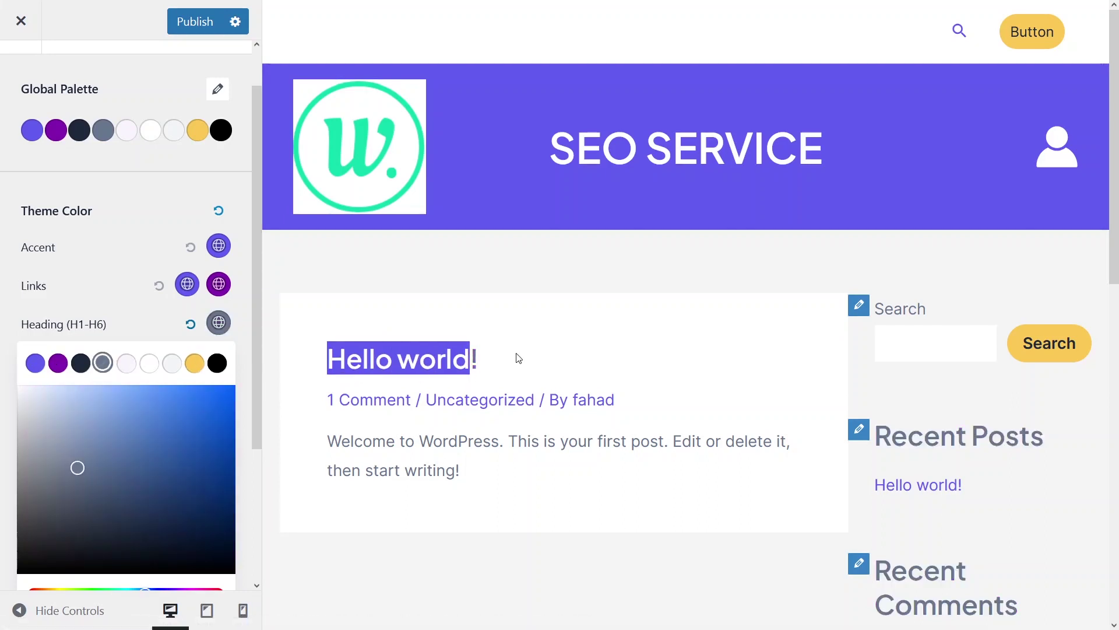
{"action": "left_click", "coordinate": [194, 362]}
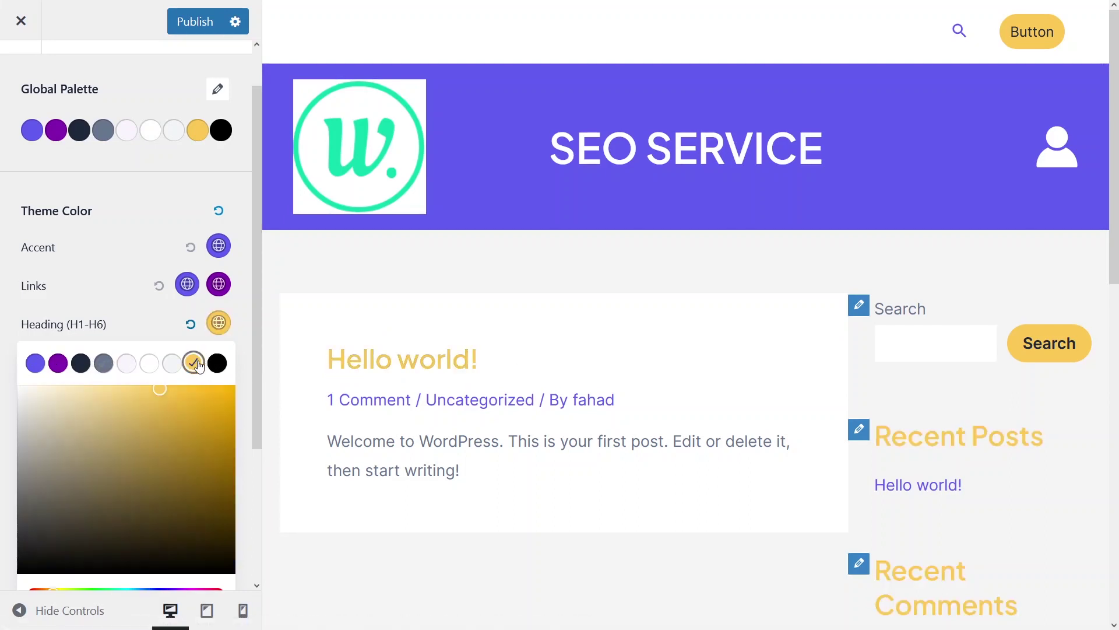
{"action": "left_click", "coordinate": [35, 363]}
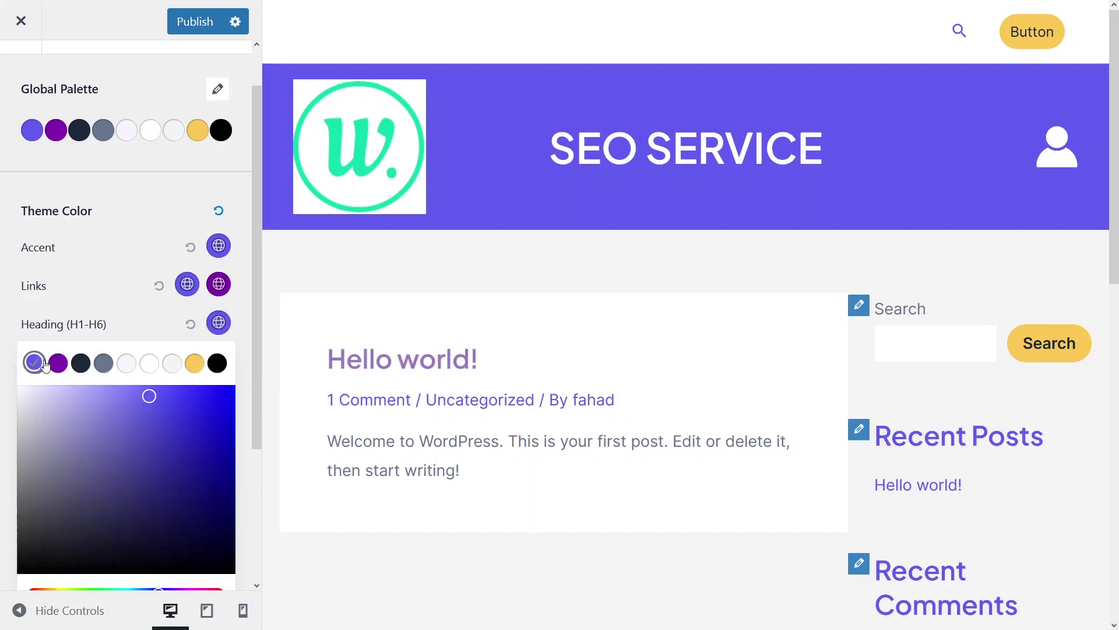
{"action": "left_click", "coordinate": [141, 325]}
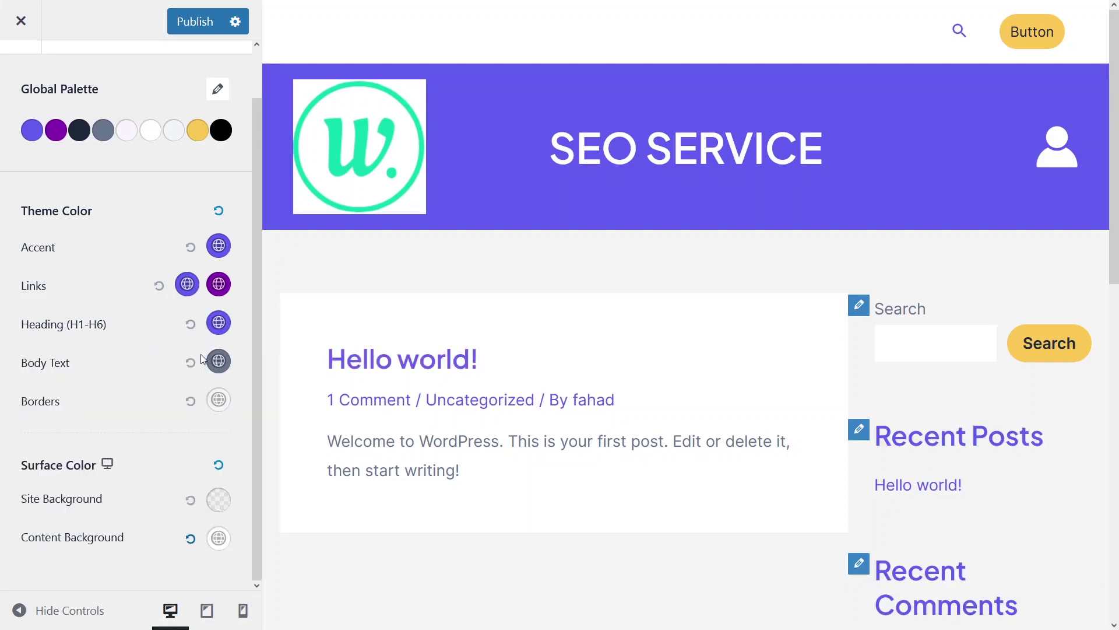
{"action": "left_click_drag", "start_coordinate": [71, 362], "coordinate": [21, 362]}
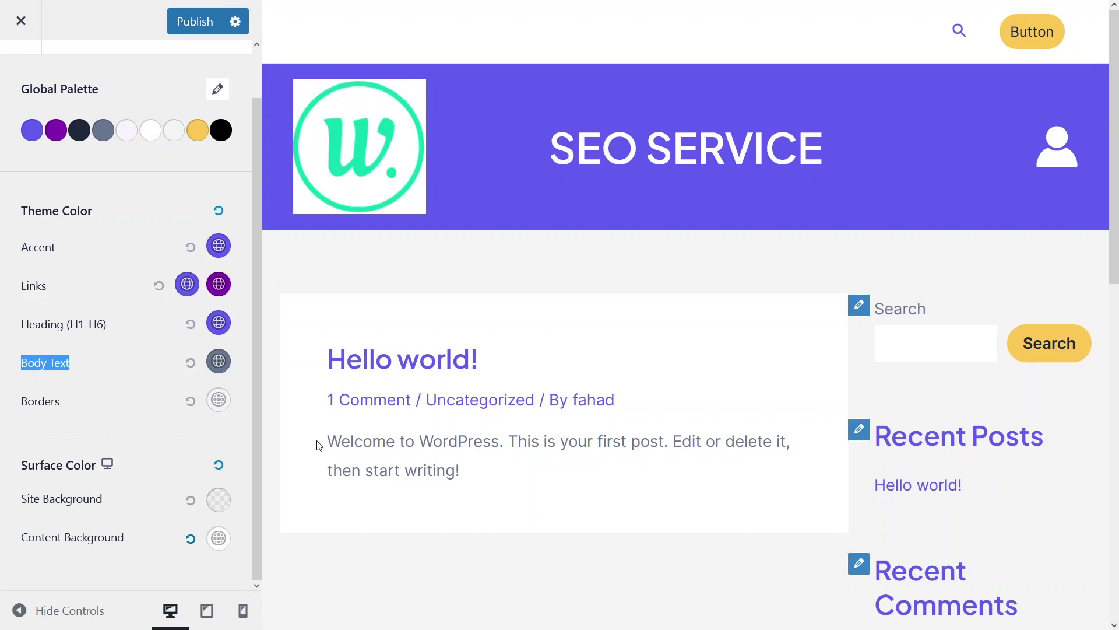
{"action": "left_click_drag", "start_coordinate": [320, 443], "coordinate": [473, 467]}
{"action": "left_click", "coordinate": [498, 494]}
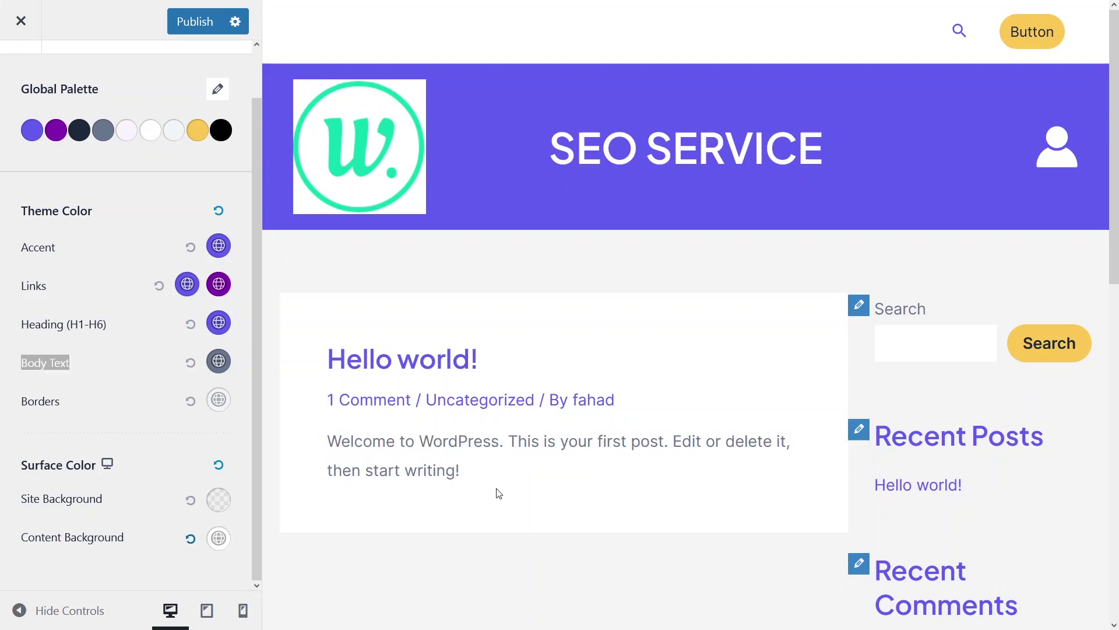
{"action": "left_click", "coordinate": [218, 361]}
{"action": "left_click", "coordinate": [126, 401]}
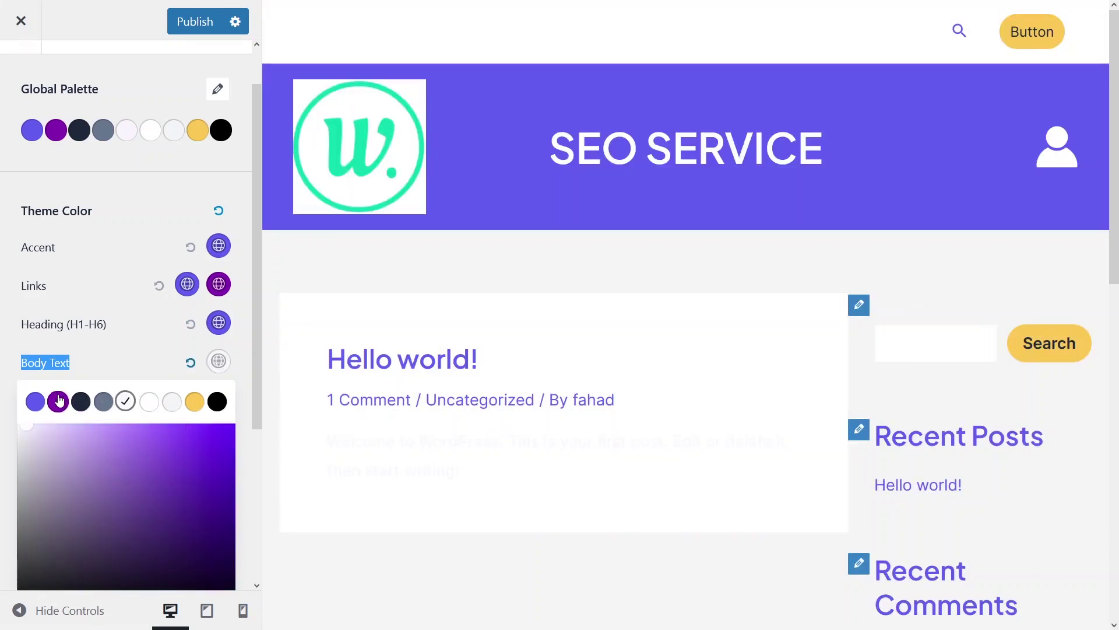
{"action": "left_click", "coordinate": [216, 402]}
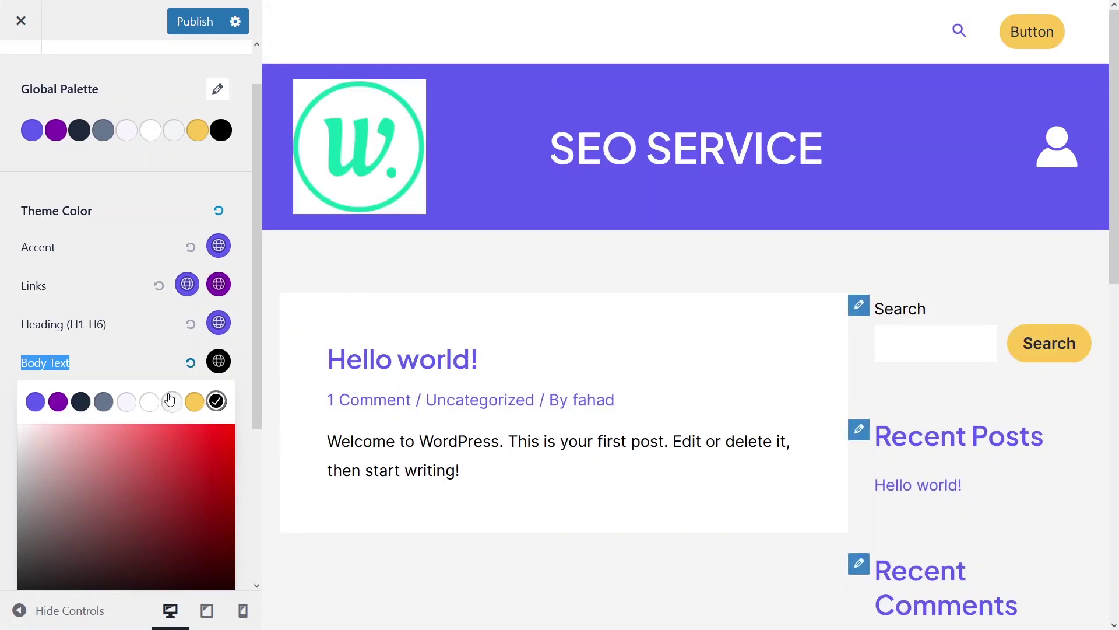
{"action": "left_click", "coordinate": [103, 402]}
{"action": "left_click", "coordinate": [112, 363]}
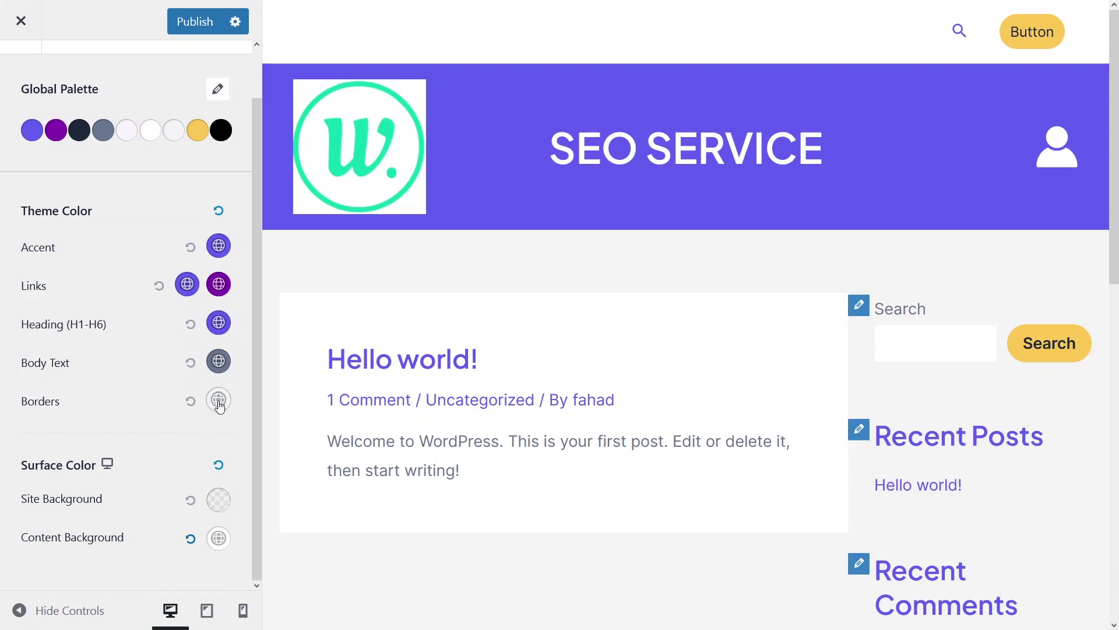
- Set the Borders colour to grey-blue Color 4 after trying yellow and blue
{"action": "left_click", "coordinate": [219, 401]}
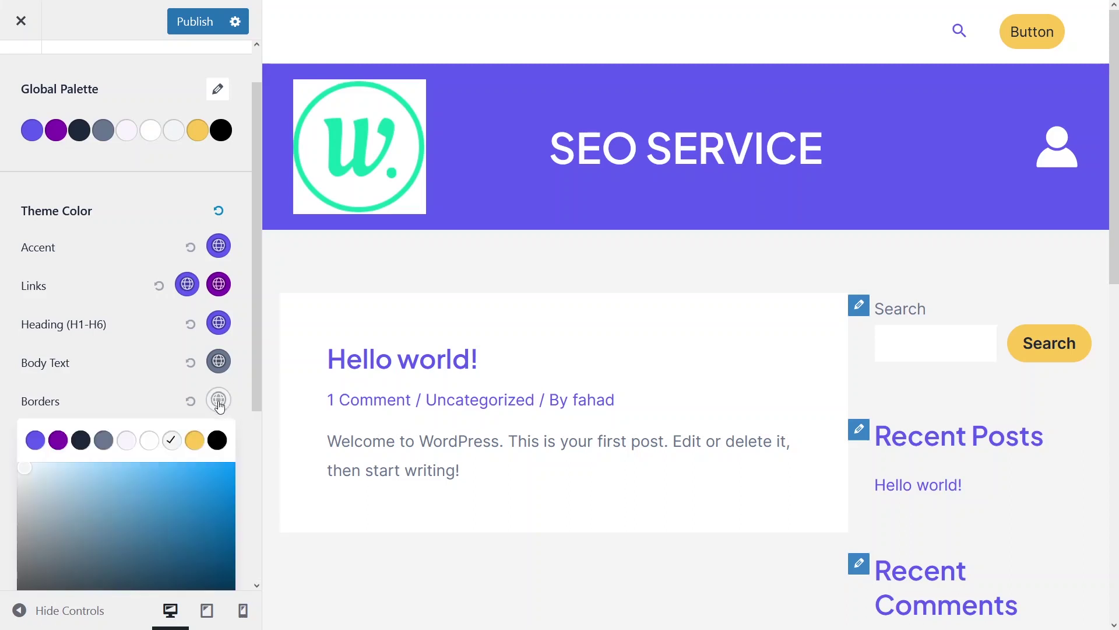
{"action": "left_click", "coordinate": [190, 447]}
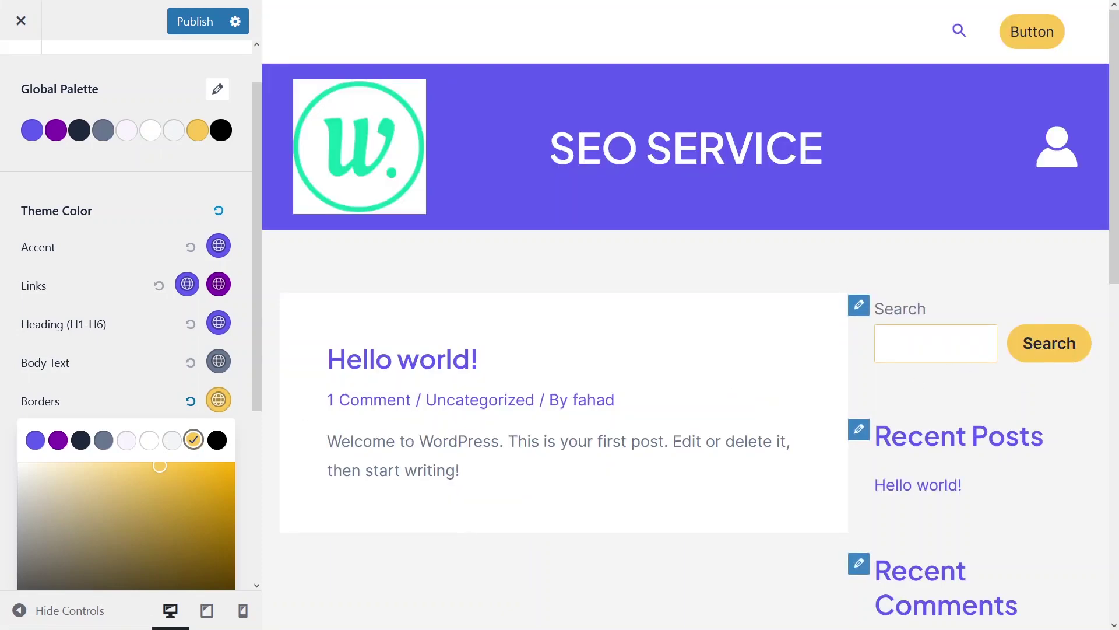
{"action": "left_click", "coordinate": [42, 445]}
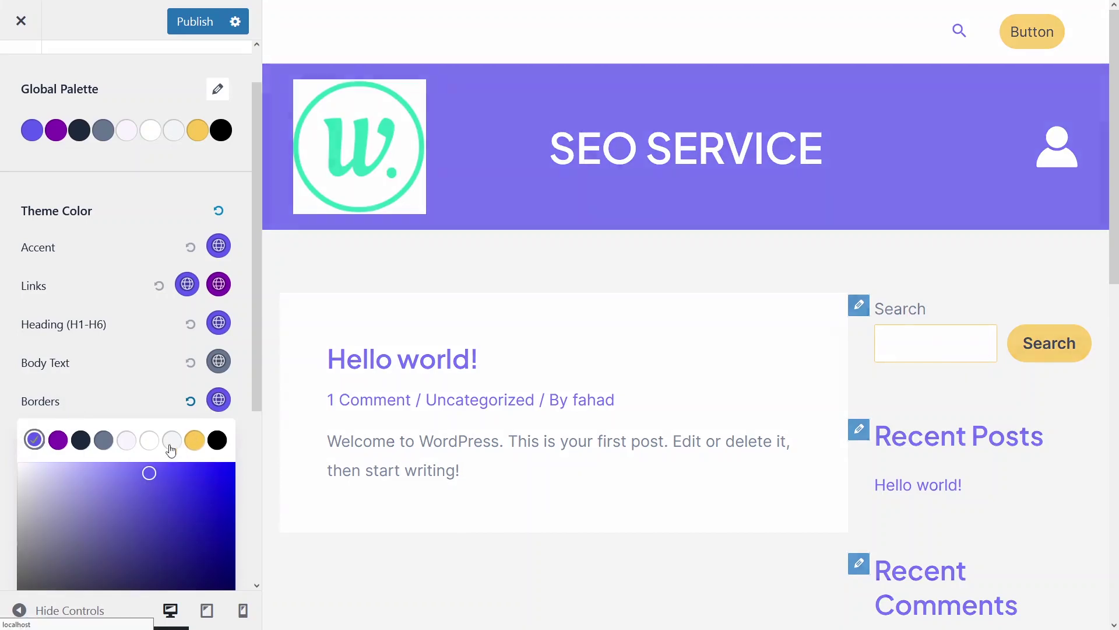
{"action": "left_click", "coordinate": [98, 446]}
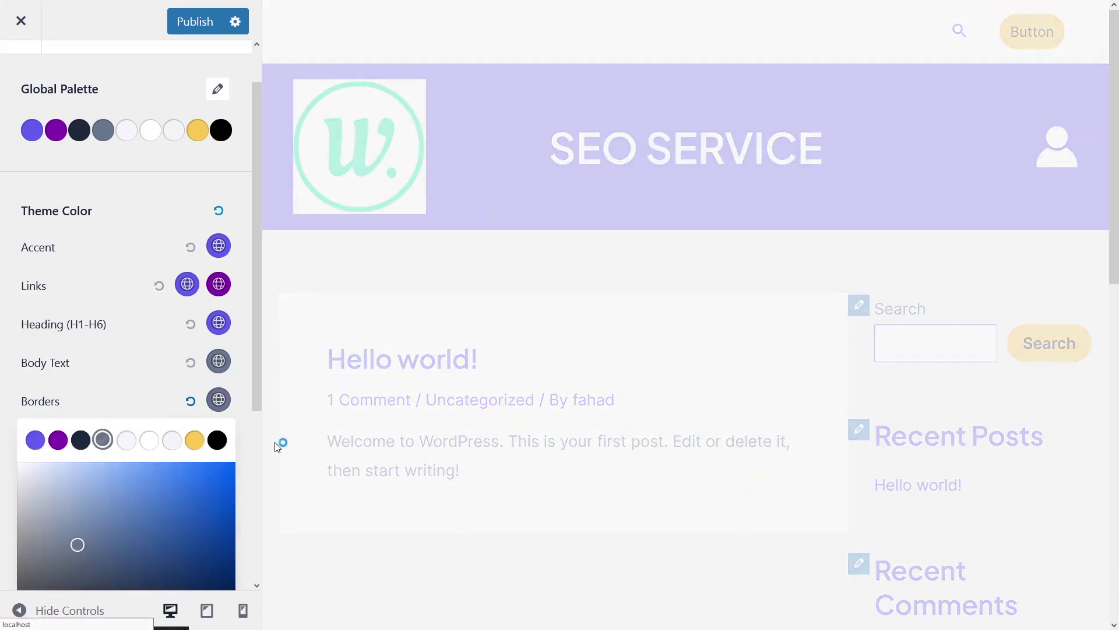
{"action": "left_click", "coordinate": [154, 394]}
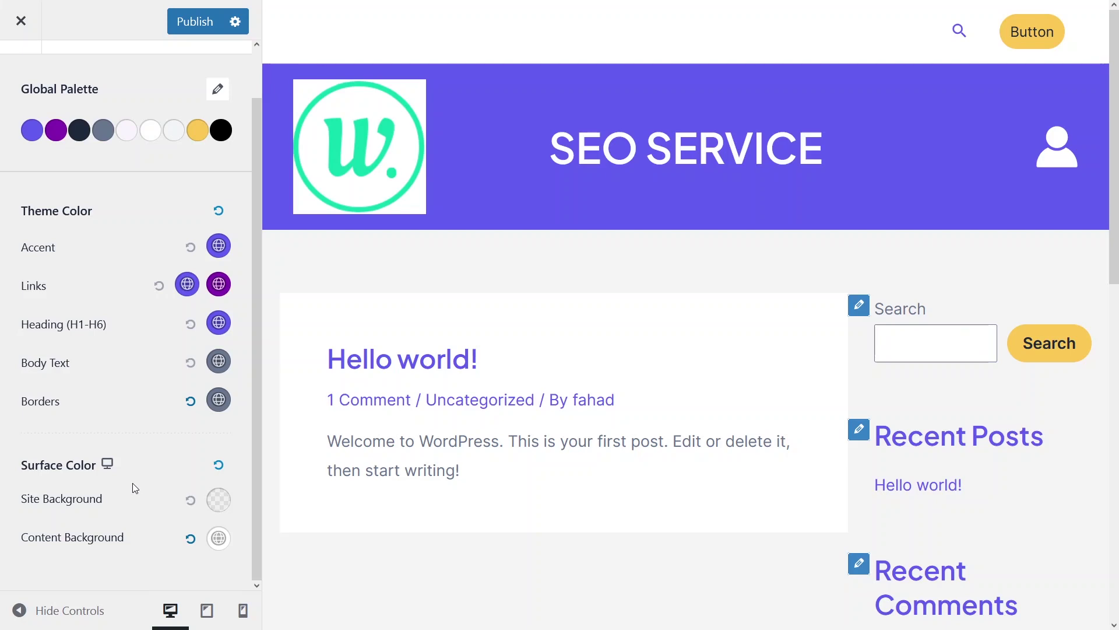
- Try purple, light grey, white and lavender for Content Background, then settle on black
{"action": "left_click", "coordinate": [217, 539]}
{"action": "scroll", "coordinate": [165, 465], "scroll_direction": "down", "scroll_amount": 5}
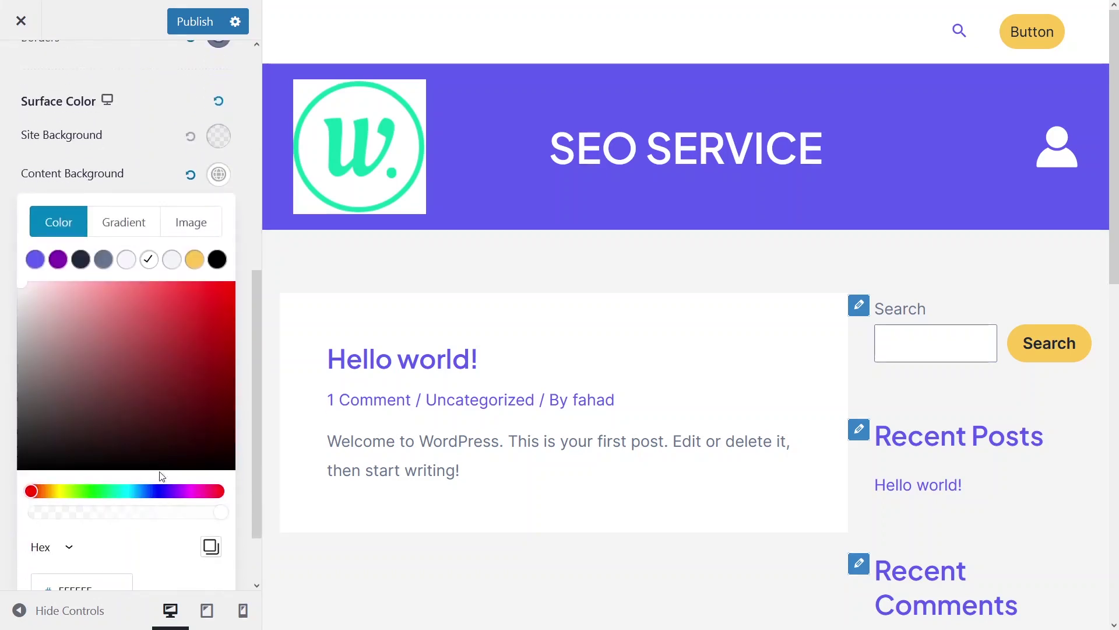
{"action": "left_click", "coordinate": [34, 260]}
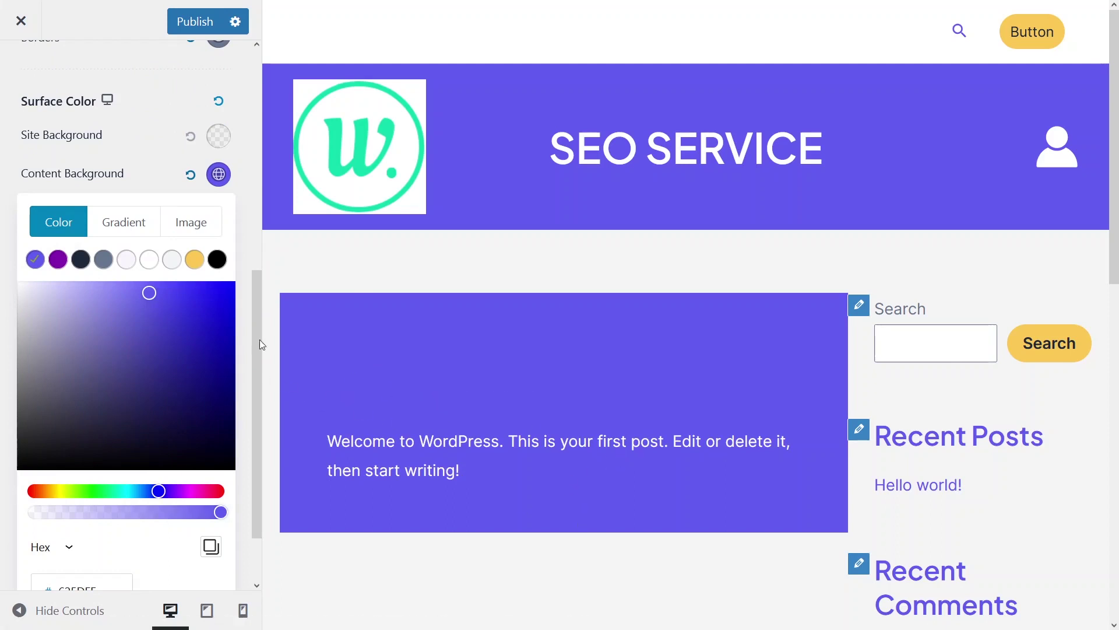
{"action": "left_click", "coordinate": [171, 259]}
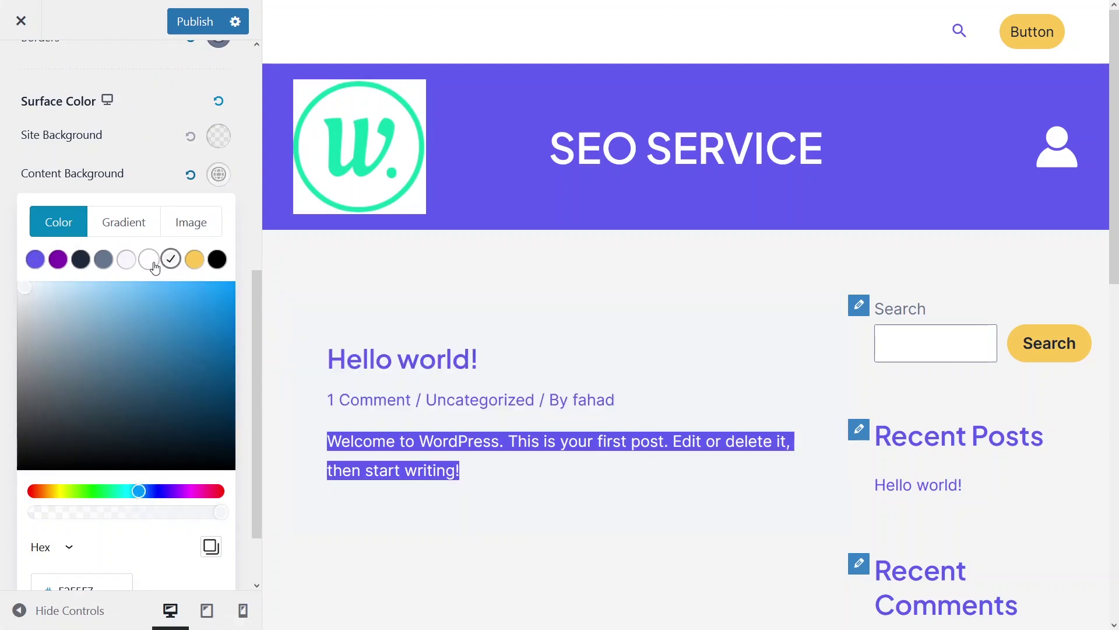
{"action": "left_click", "coordinate": [150, 260]}
{"action": "left_click", "coordinate": [126, 260]}
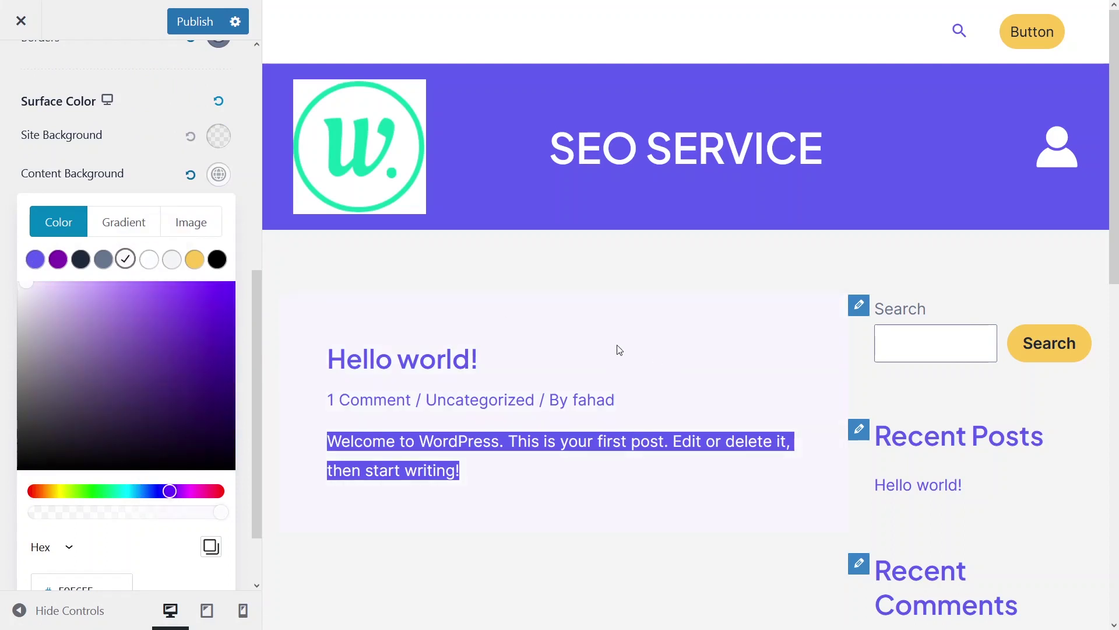
{"action": "left_click", "coordinate": [216, 259]}
{"action": "left_click", "coordinate": [312, 253]}
{"action": "scroll", "coordinate": [168, 389], "scroll_direction": "up", "scroll_amount": 2}
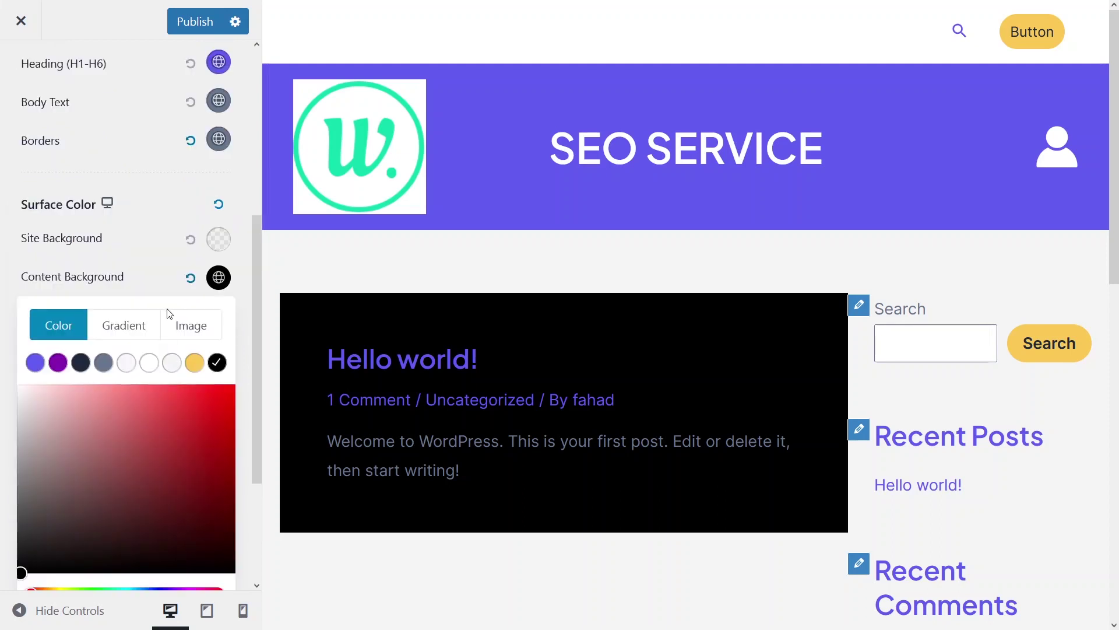
{"action": "left_click", "coordinate": [219, 278]}
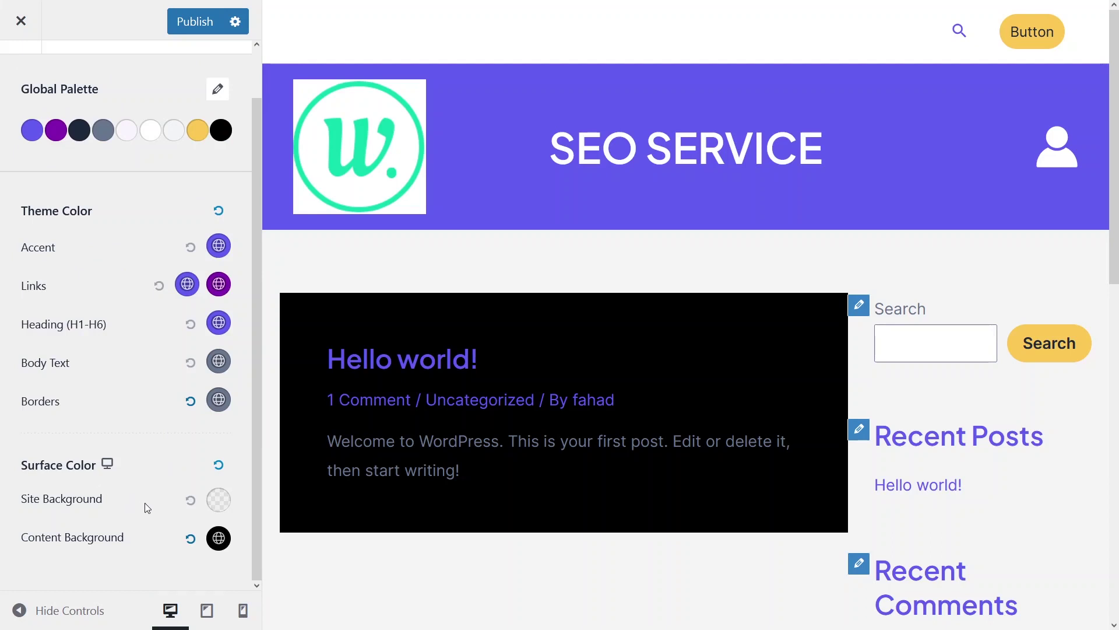
- Try lavender, yellow and black site backgrounds, then choose the purple-blue palette colour
{"action": "left_click", "coordinate": [219, 502]}
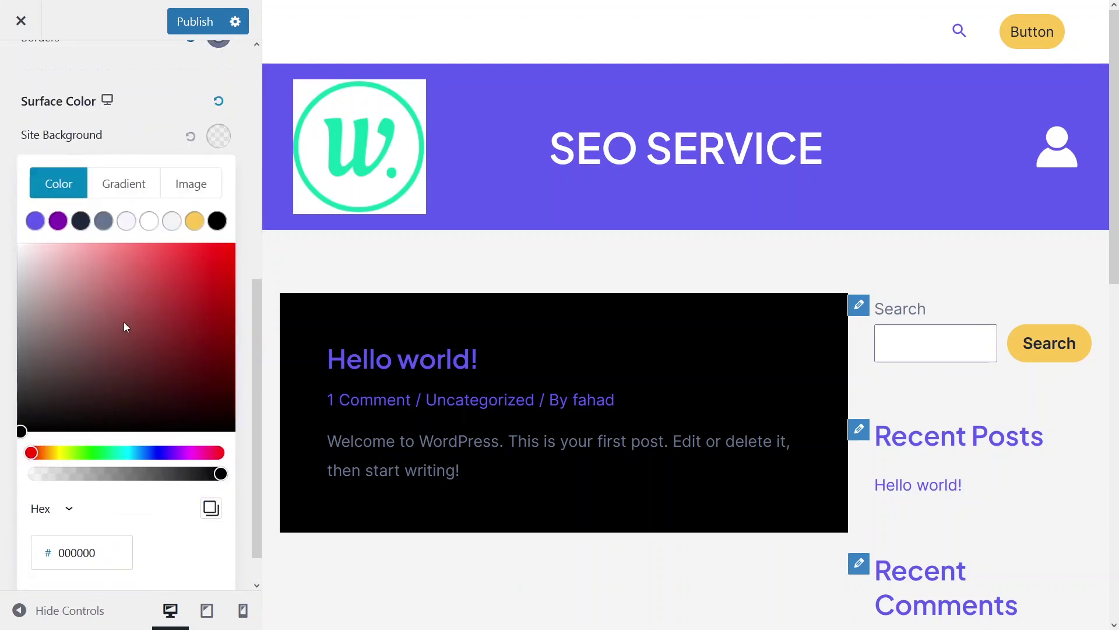
{"action": "scroll", "coordinate": [124, 328], "scroll_direction": "up", "scroll_amount": 2}
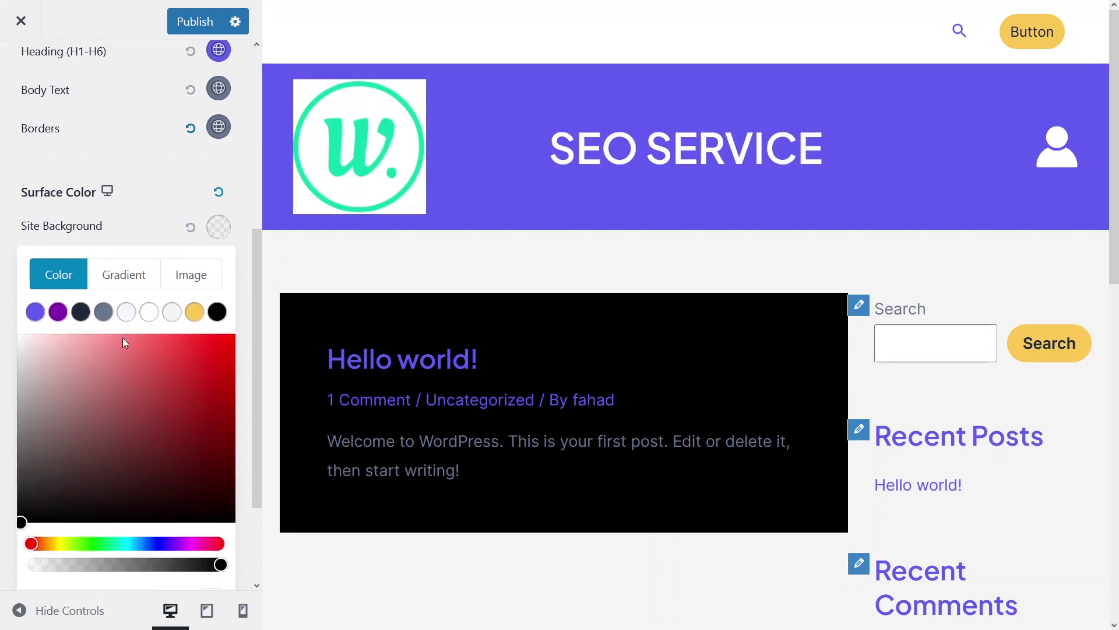
{"action": "left_click", "coordinate": [125, 312]}
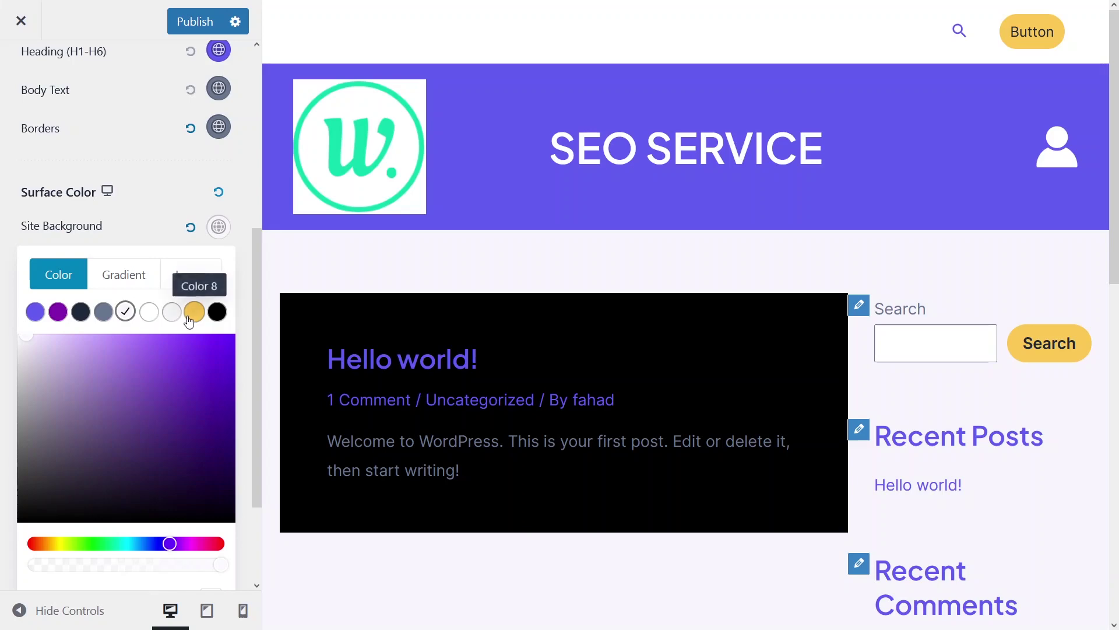
{"action": "left_click", "coordinate": [189, 320]}
{"action": "scroll", "coordinate": [466, 342], "scroll_direction": "down", "scroll_amount": 10}
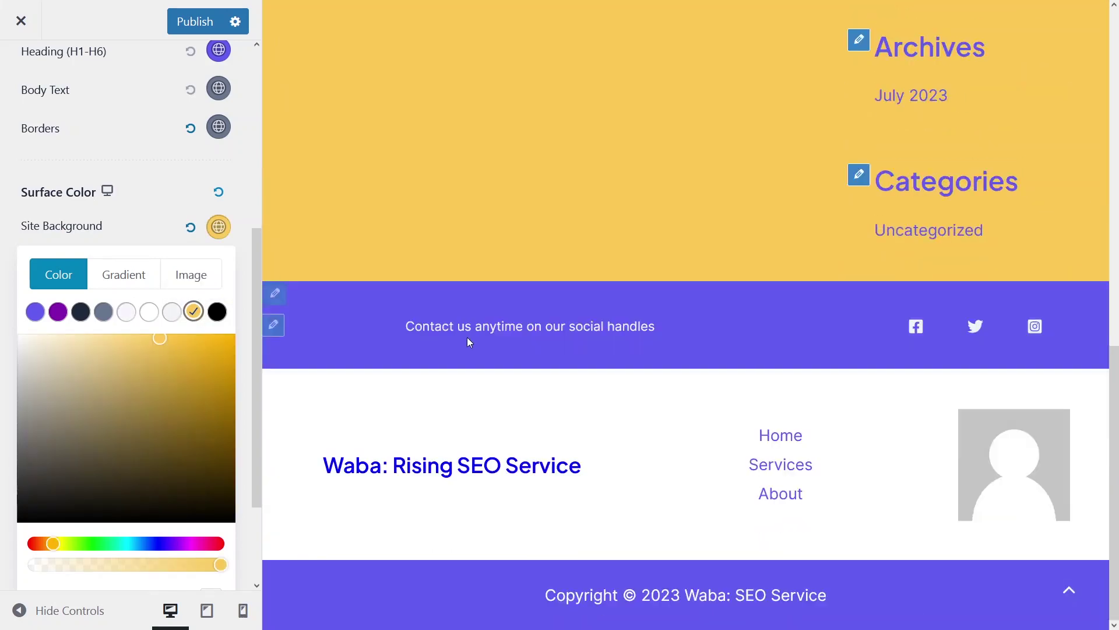
{"action": "scroll", "coordinate": [469, 342], "scroll_direction": "up", "scroll_amount": 10}
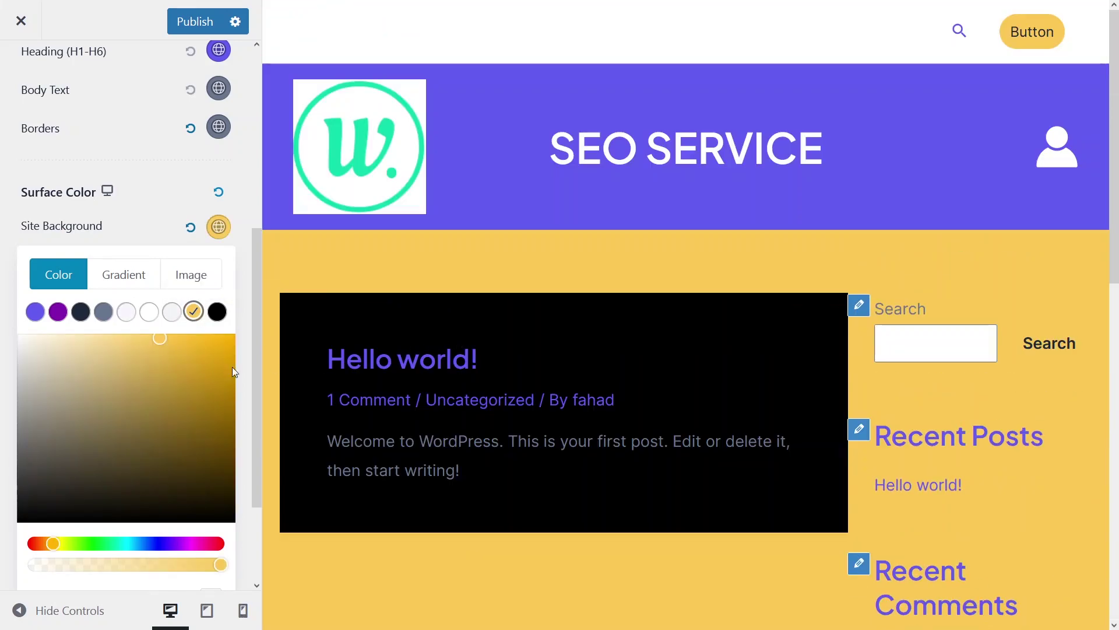
{"action": "scroll", "coordinate": [182, 386], "scroll_direction": "up", "scroll_amount": 3}
{"action": "scroll", "coordinate": [187, 373], "scroll_direction": "down", "scroll_amount": 3}
{"action": "left_click", "coordinate": [215, 313]}
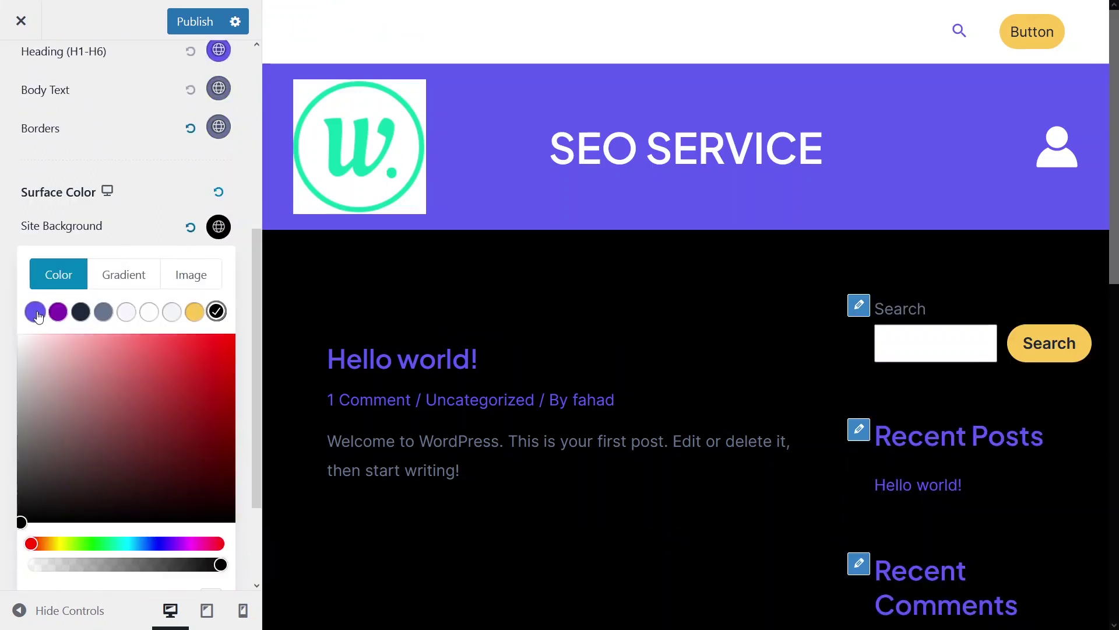
{"action": "left_click", "coordinate": [35, 312]}
- Try a light-blue gradient site background, then reset it to the default light grey
{"action": "left_click", "coordinate": [139, 282]}
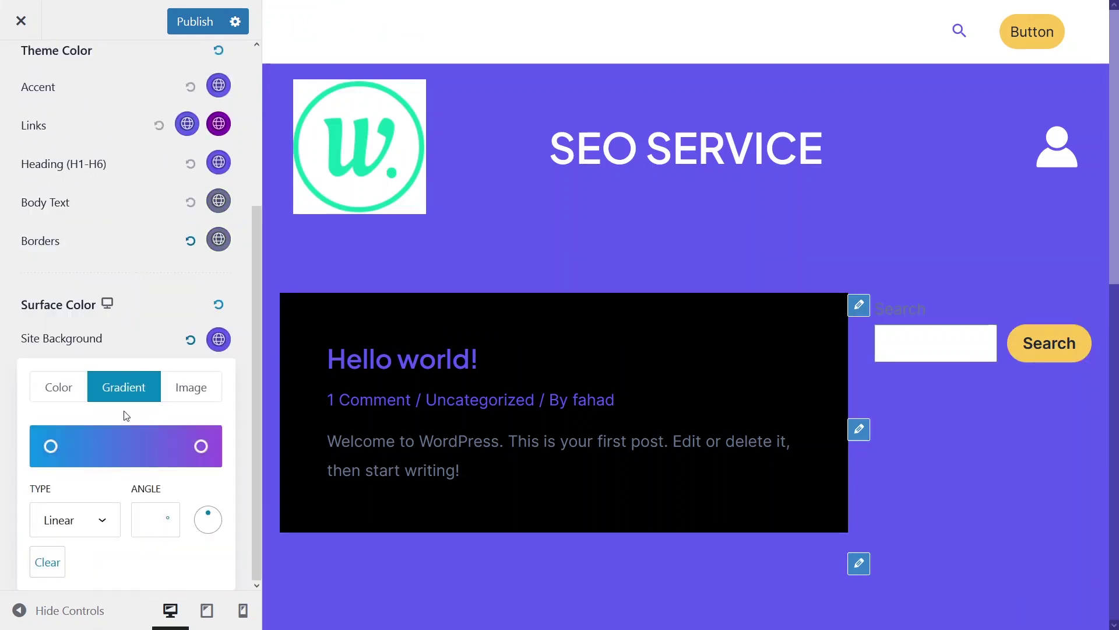
{"action": "left_click", "coordinate": [201, 446]}
{"action": "left_click", "coordinate": [206, 232]}
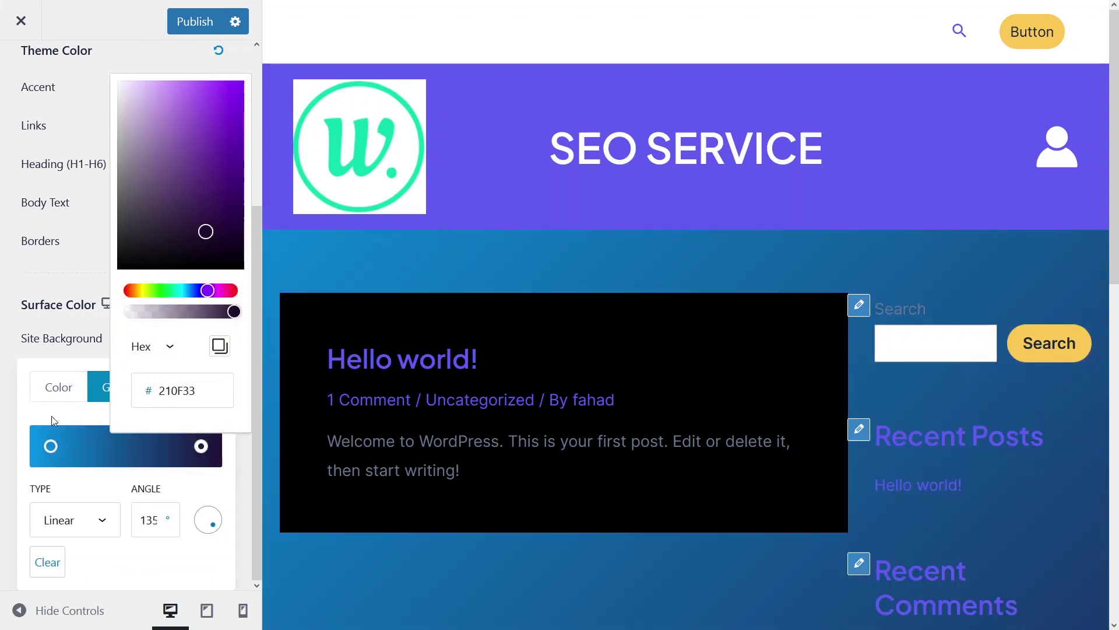
{"action": "left_click", "coordinate": [51, 446]}
{"action": "left_click", "coordinate": [92, 105]}
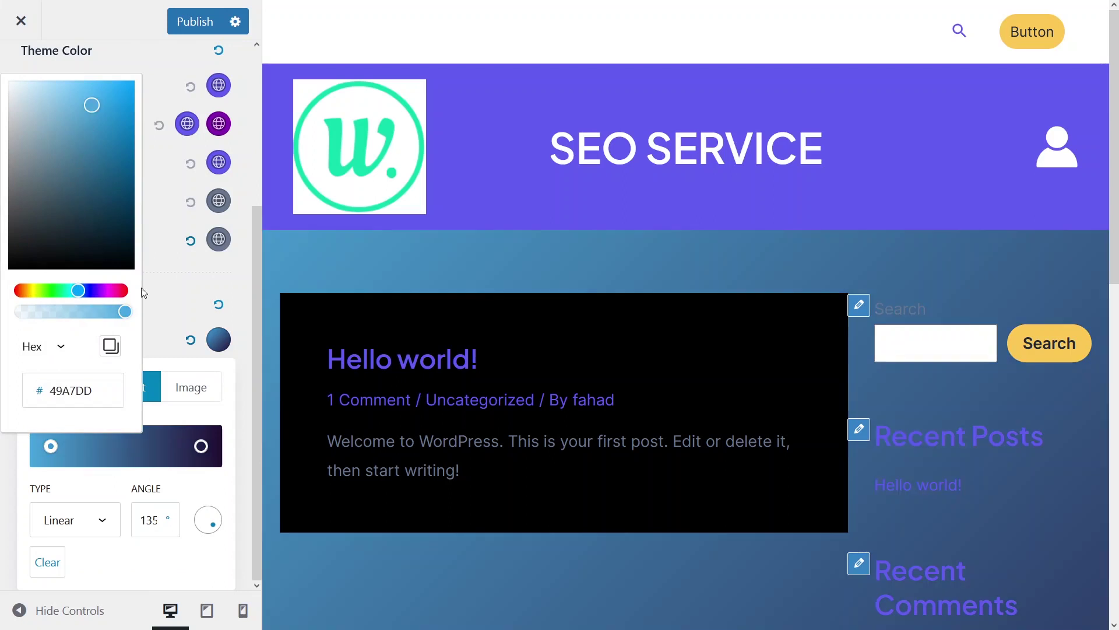
{"action": "key", "text": "Escape"}
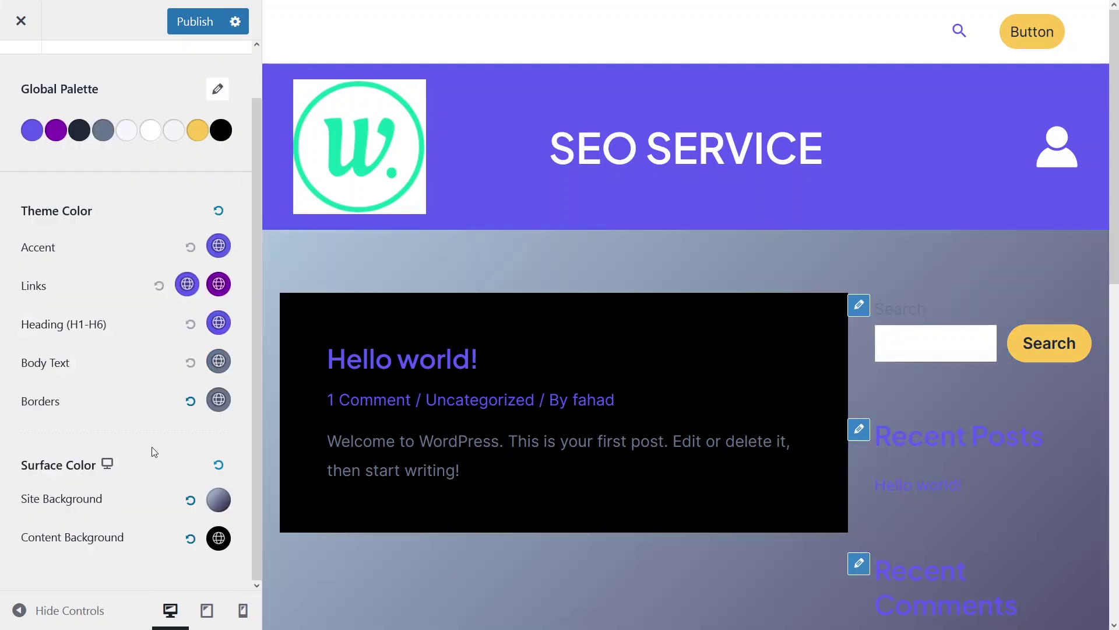
{"action": "left_click", "coordinate": [190, 501]}
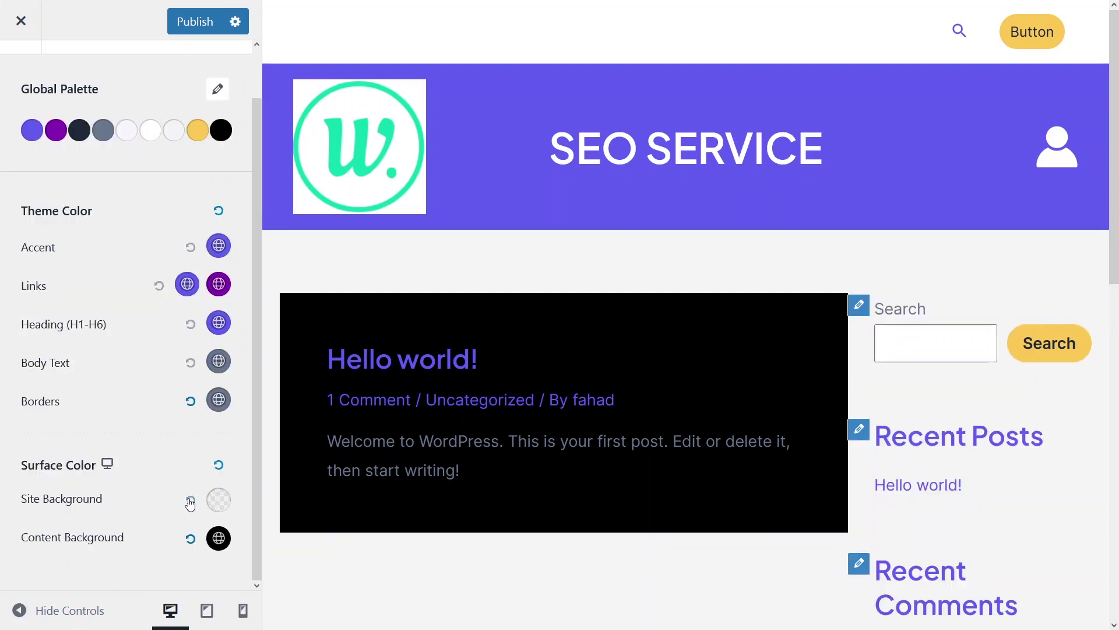
{"action": "scroll", "coordinate": [190, 503], "scroll_direction": "up", "scroll_amount": 2}
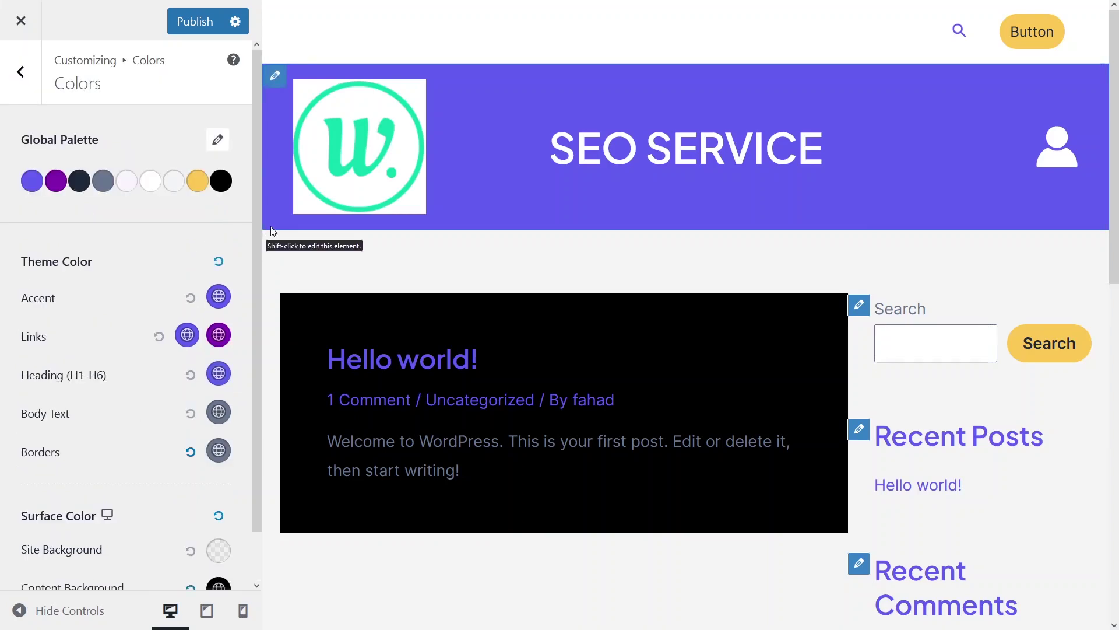
{"action": "scroll", "coordinate": [325, 295], "scroll_direction": "down", "scroll_amount": 10}
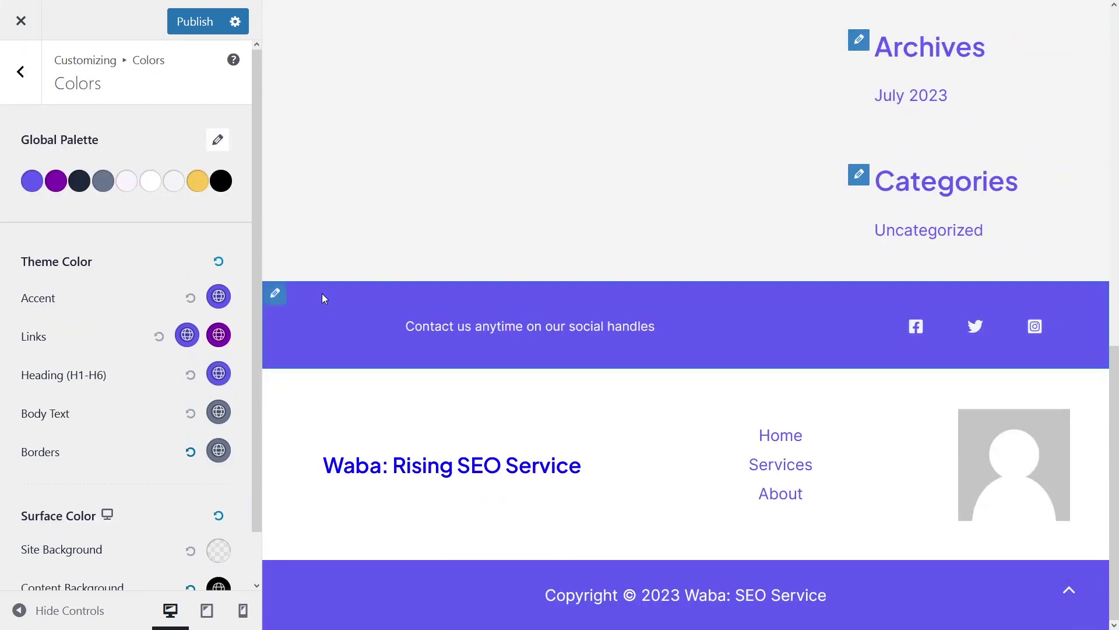
{"action": "scroll", "coordinate": [321, 292], "scroll_direction": "up", "scroll_amount": 10}
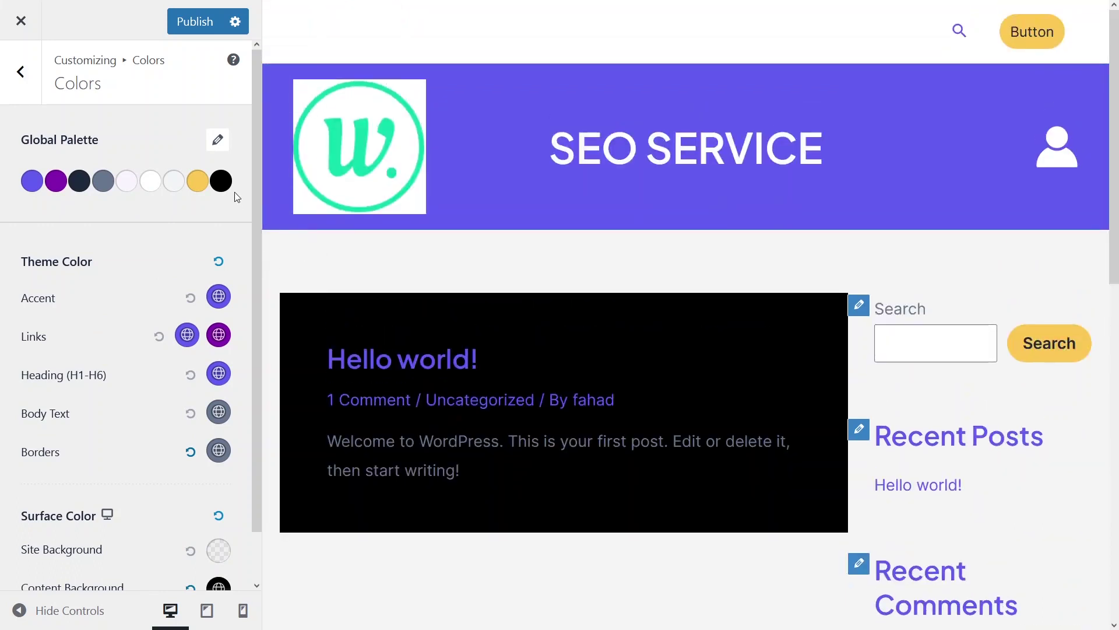
- Try the Style 2 and Style 3 palettes, keep Style 2, and return to the main Customizer sections
{"action": "left_click", "coordinate": [218, 140]}
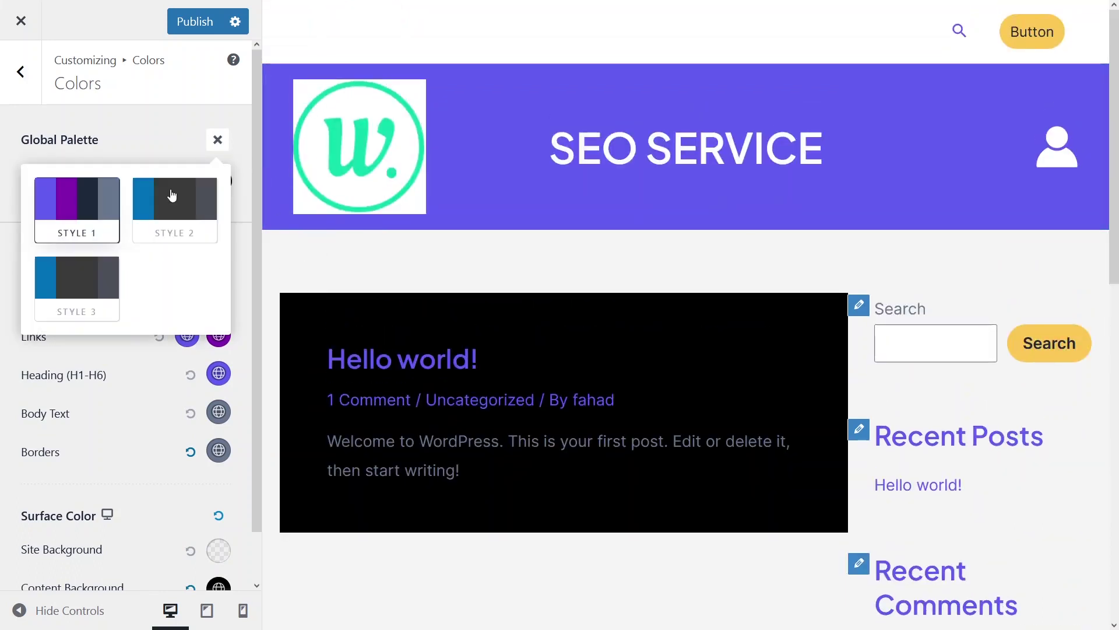
{"action": "left_click", "coordinate": [172, 196]}
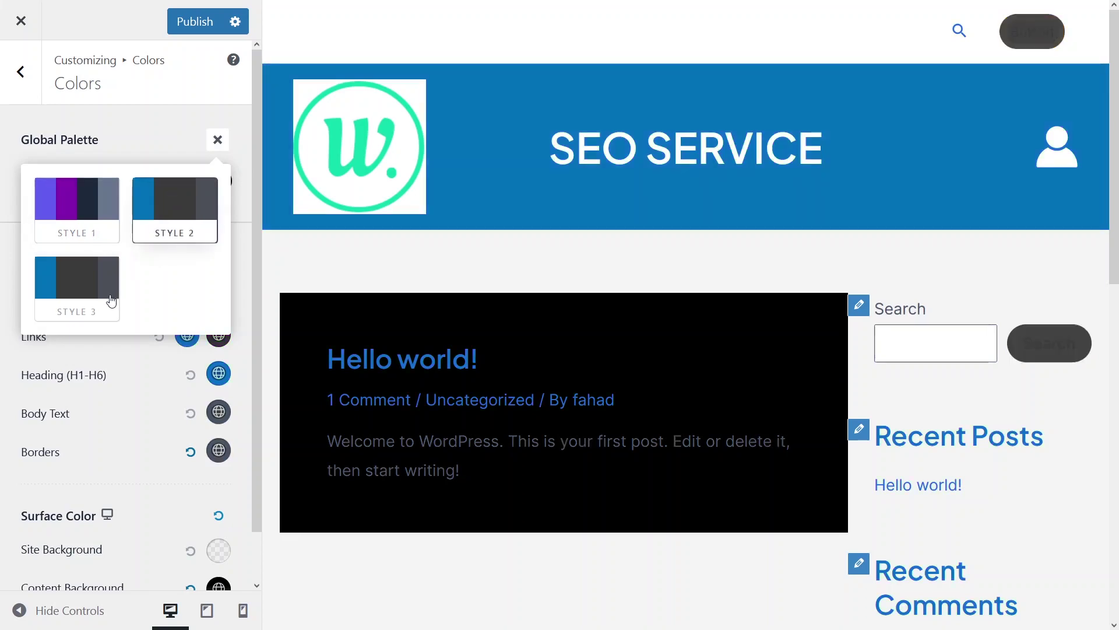
{"action": "left_click", "coordinate": [104, 280]}
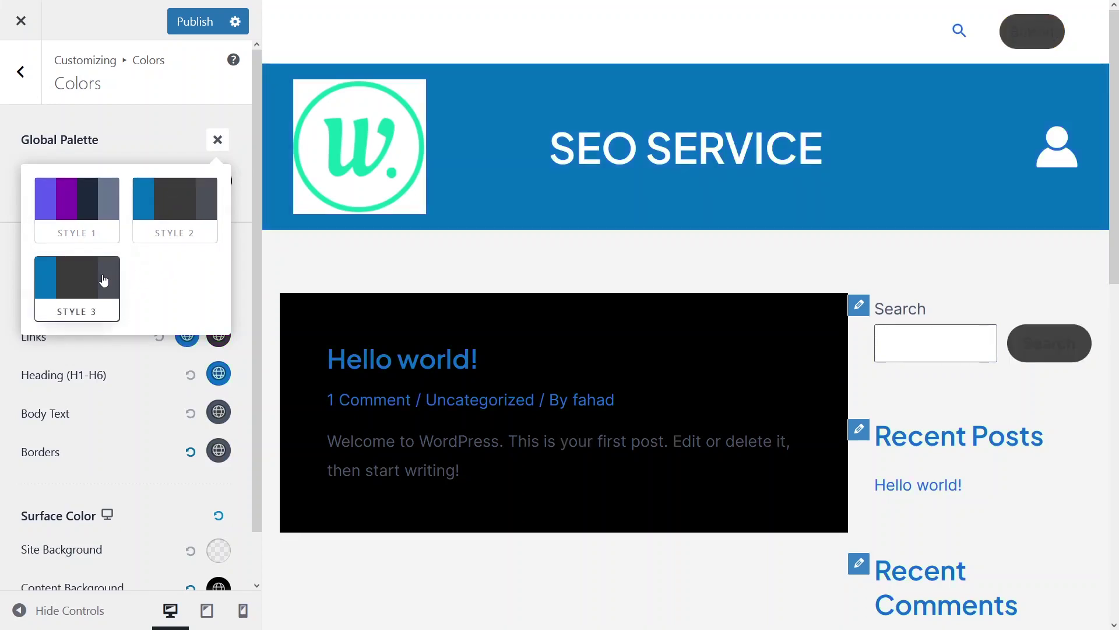
{"action": "scroll", "coordinate": [366, 268], "scroll_direction": "down", "scroll_amount": 10}
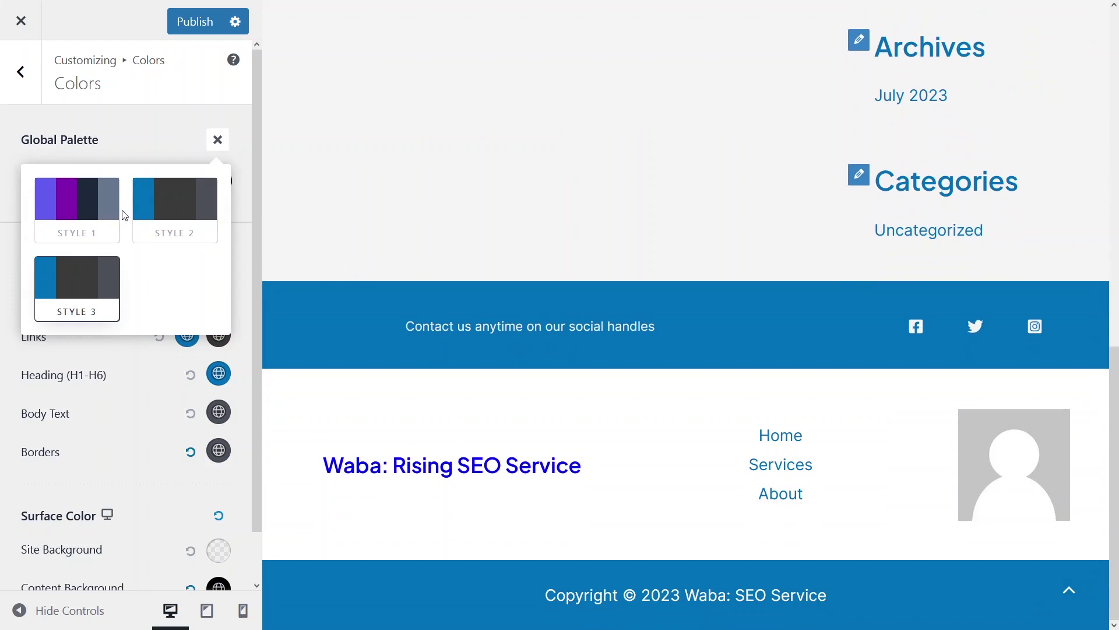
{"action": "left_click", "coordinate": [159, 214]}
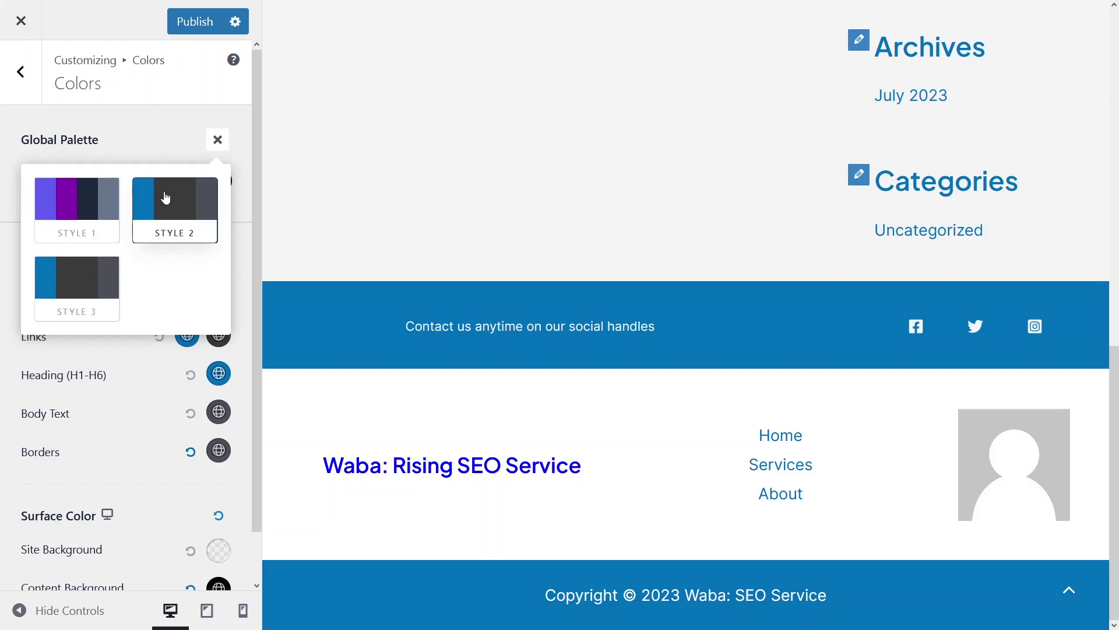
{"action": "left_click", "coordinate": [21, 70]}
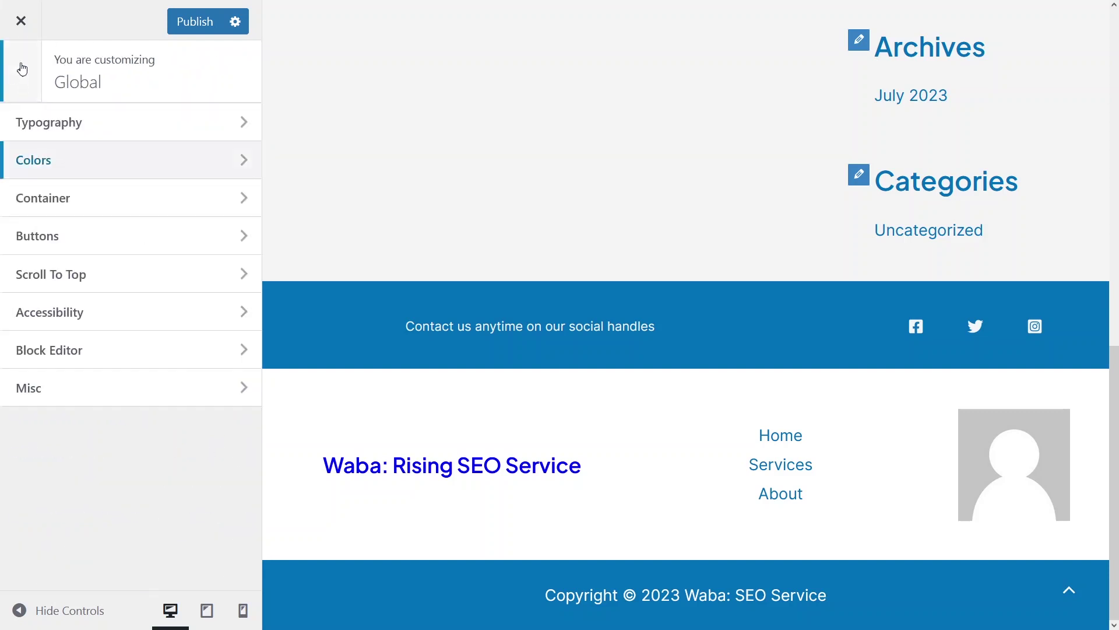
{"action": "left_click", "coordinate": [22, 70]}
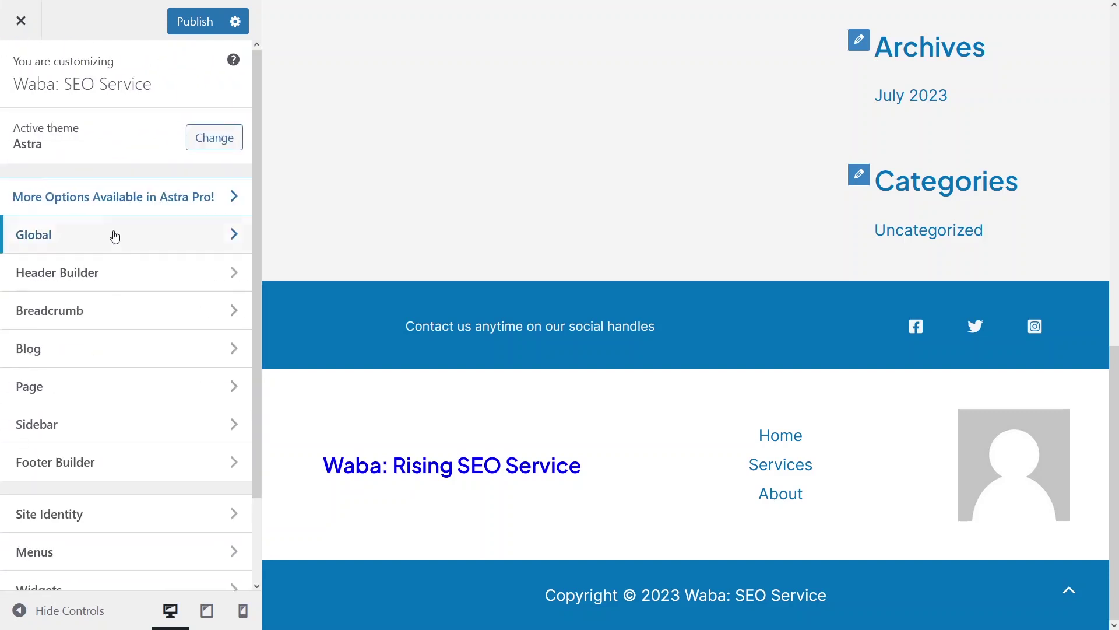
- Try dark and light grey primary header backgrounds, then keep it blue
{"action": "left_click", "coordinate": [103, 281]}
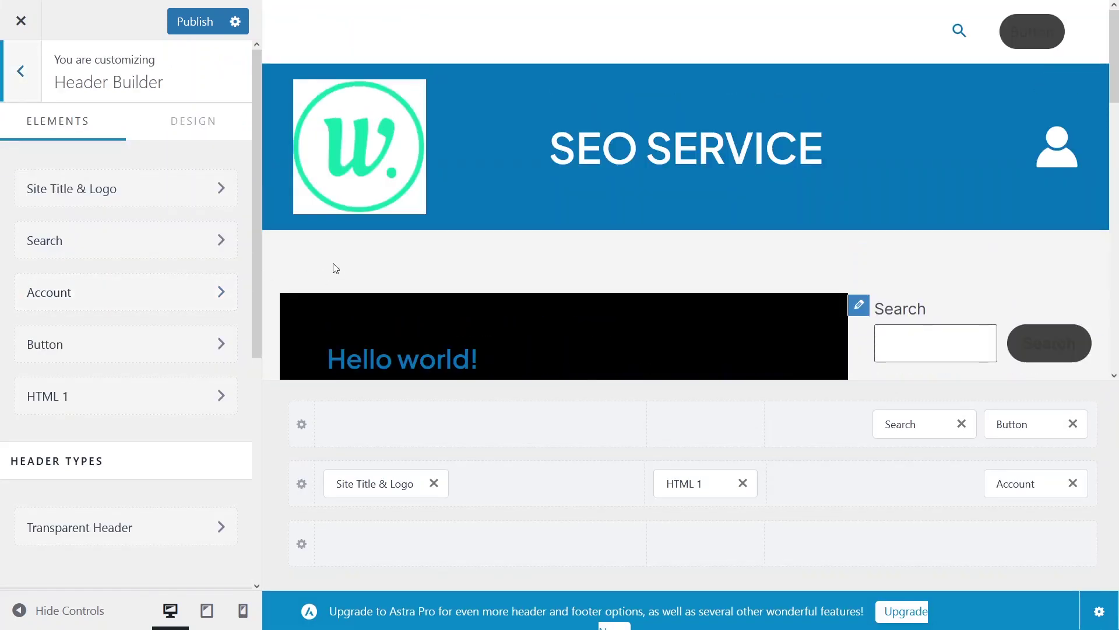
{"action": "left_click", "coordinate": [192, 119]}
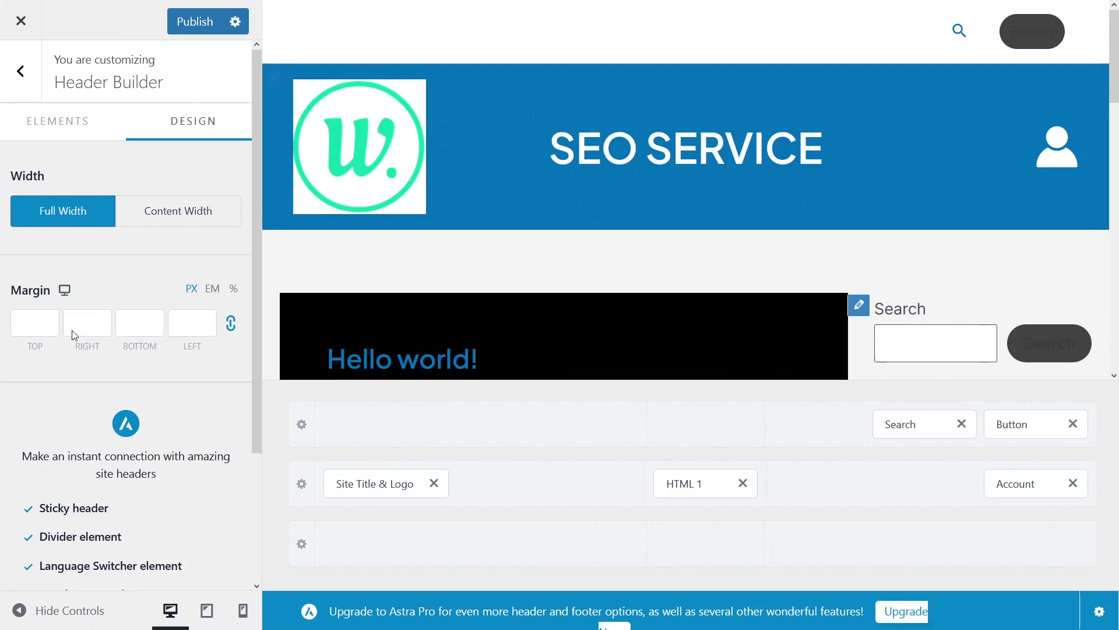
{"action": "left_click", "coordinate": [276, 80]}
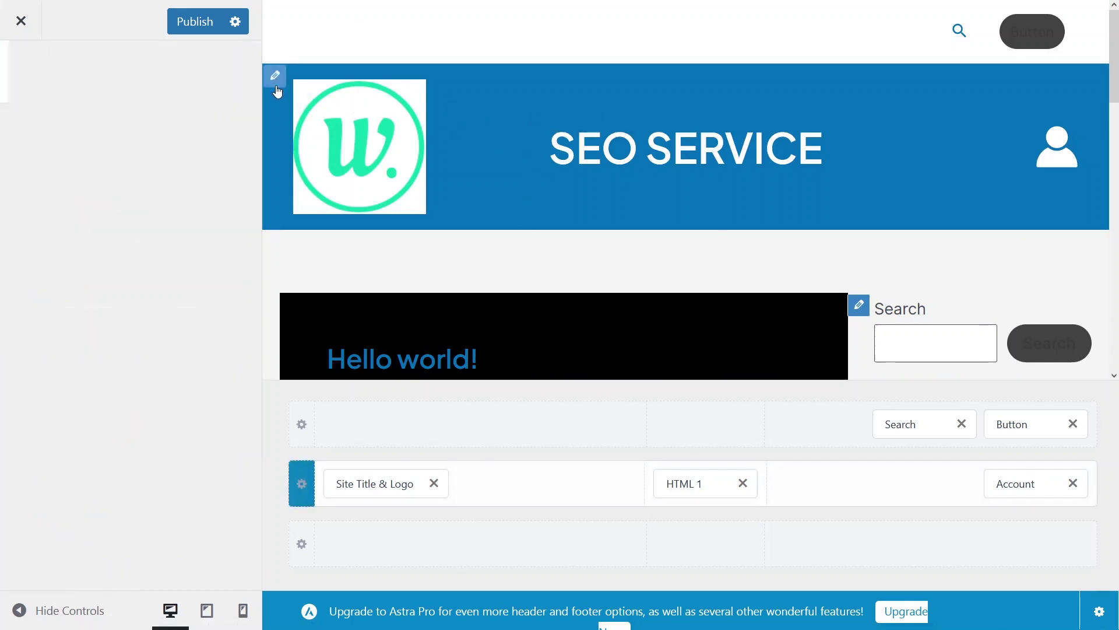
{"action": "left_click", "coordinate": [218, 186]}
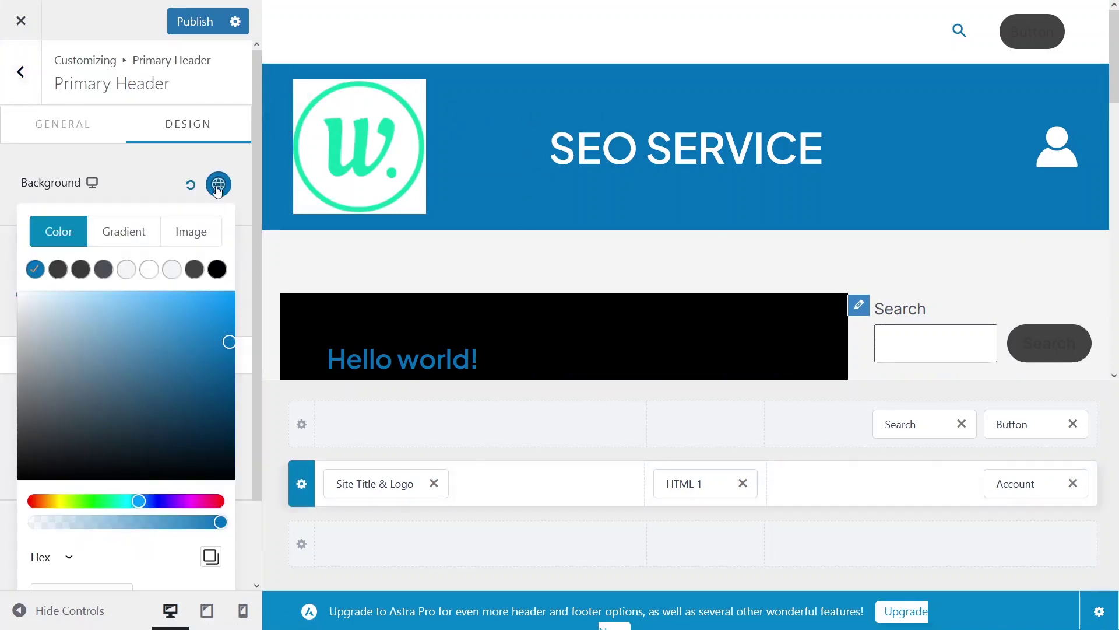
{"action": "left_click", "coordinate": [192, 271]}
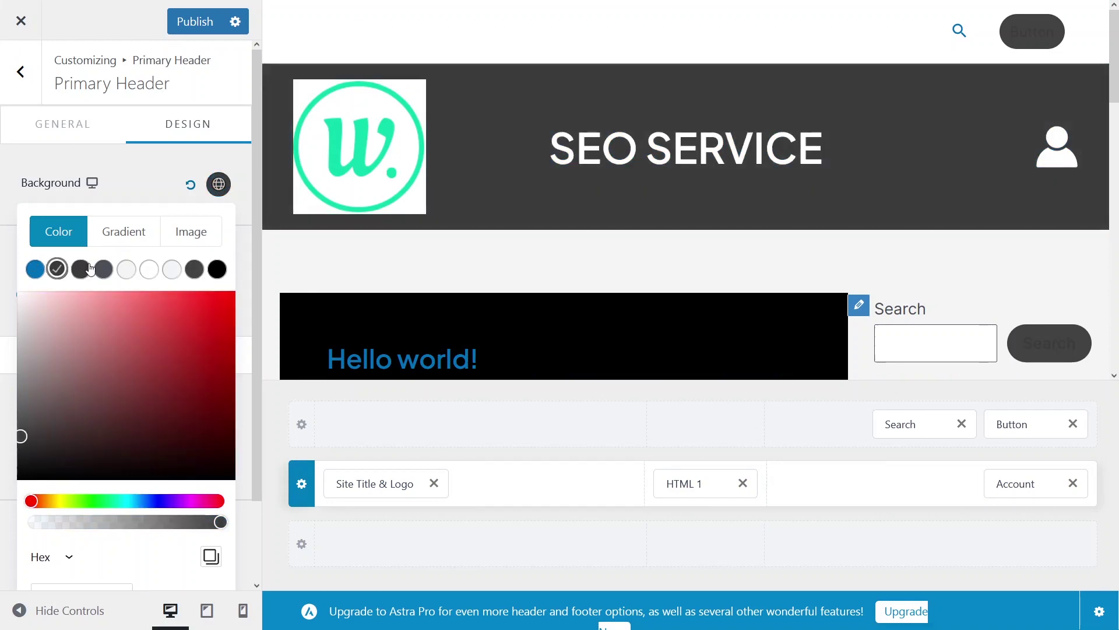
{"action": "left_click", "coordinate": [126, 269]}
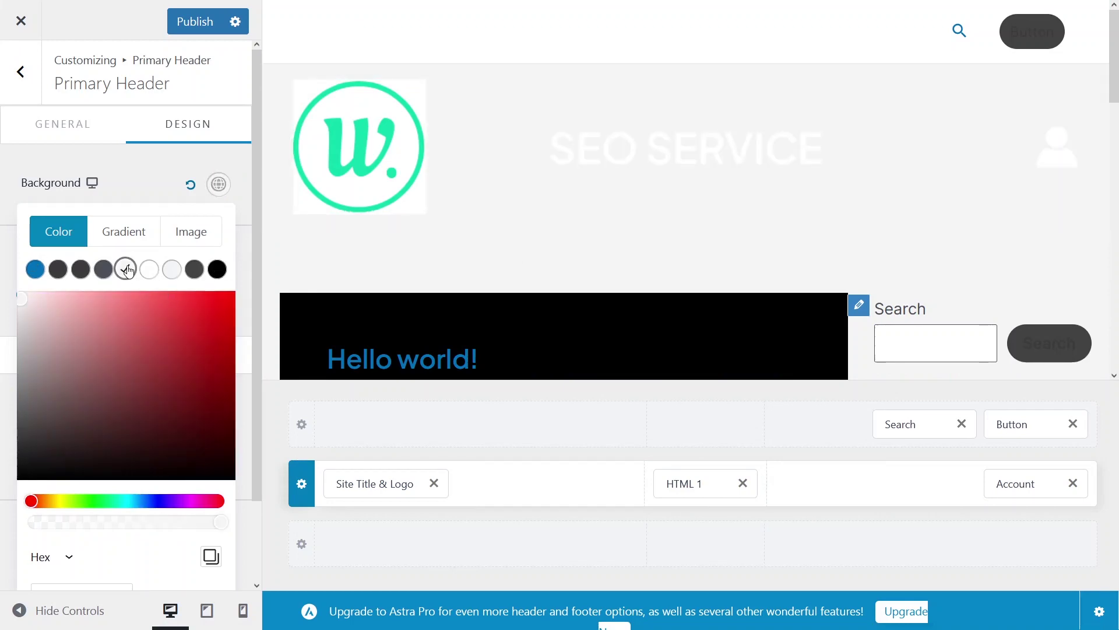
{"action": "left_click", "coordinate": [35, 269]}
{"action": "left_click", "coordinate": [171, 209]}
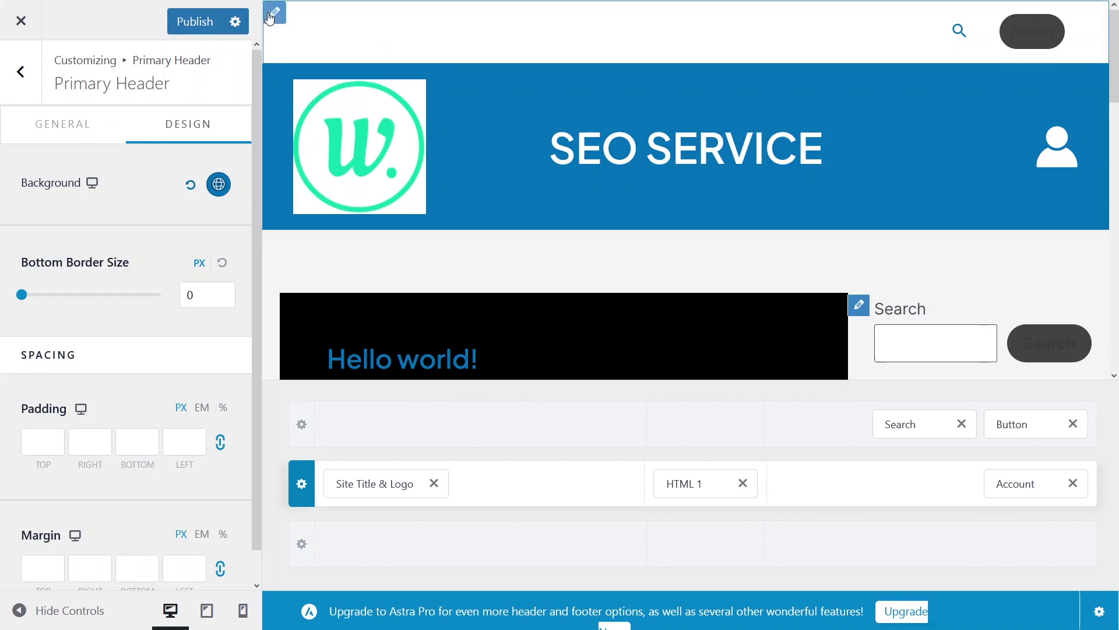
- Give the above-header bar a solid bright red background colour
{"action": "left_click", "coordinate": [275, 12]}
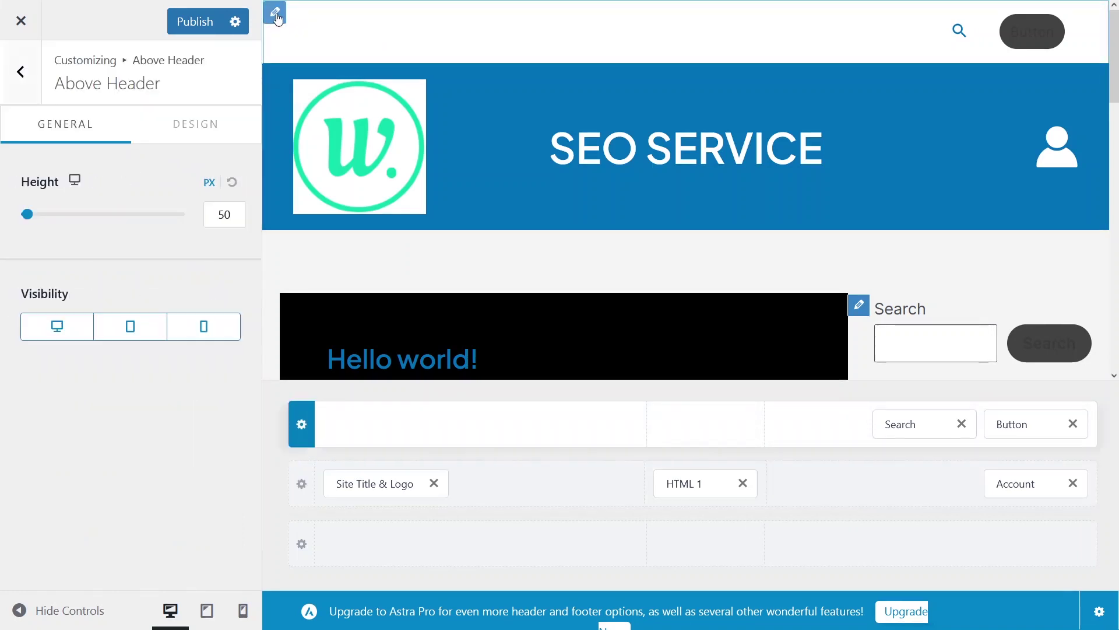
{"action": "left_click", "coordinate": [219, 137]}
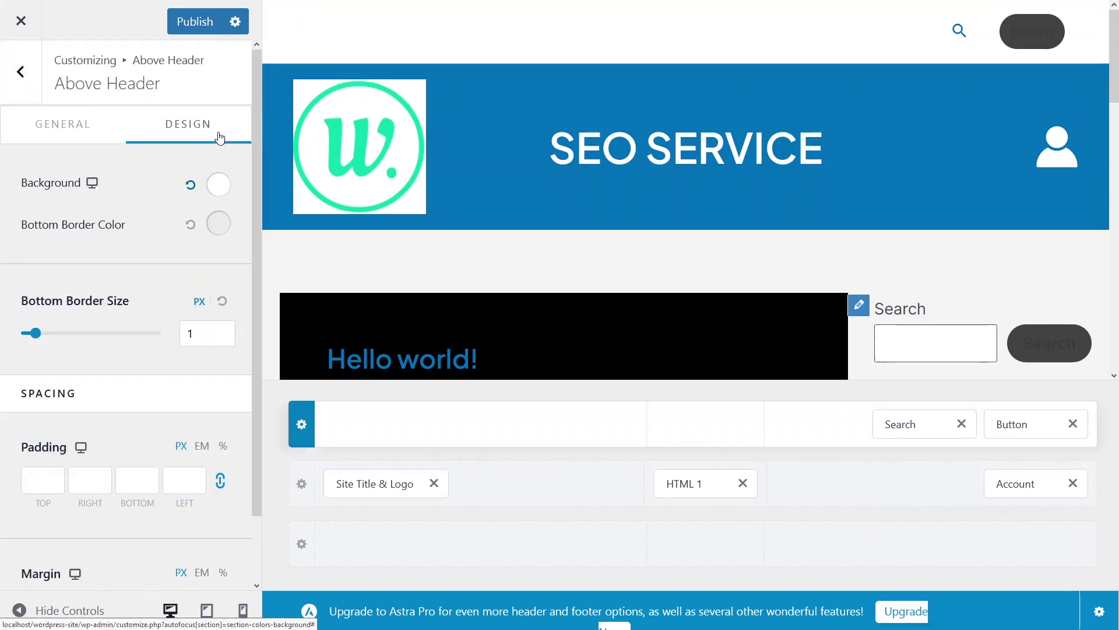
{"action": "left_click", "coordinate": [220, 186]}
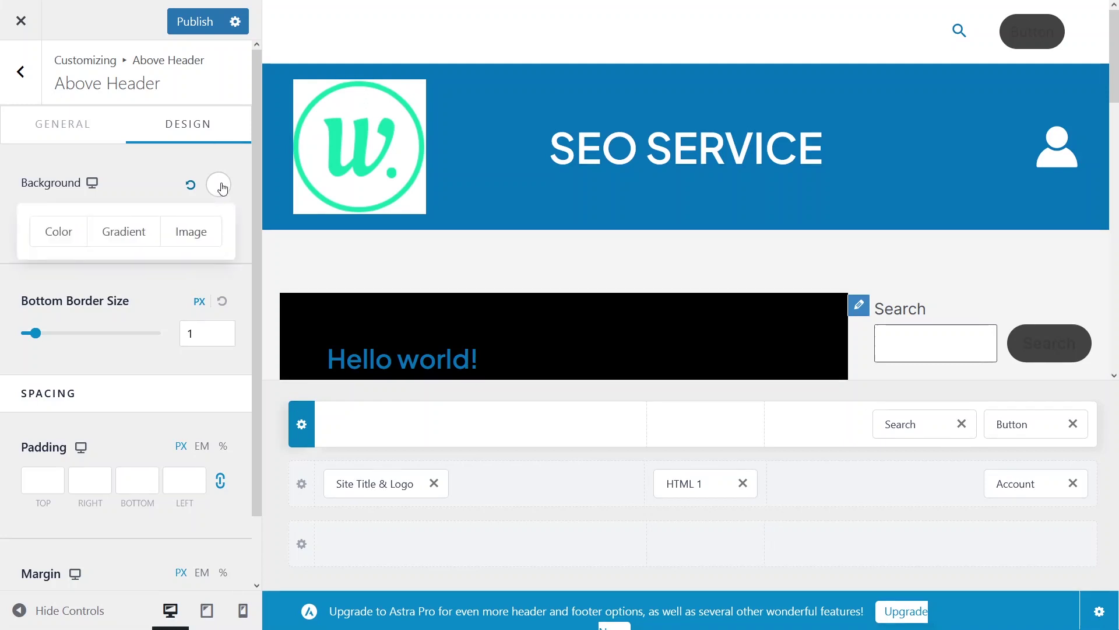
{"action": "left_click", "coordinate": [79, 269]}
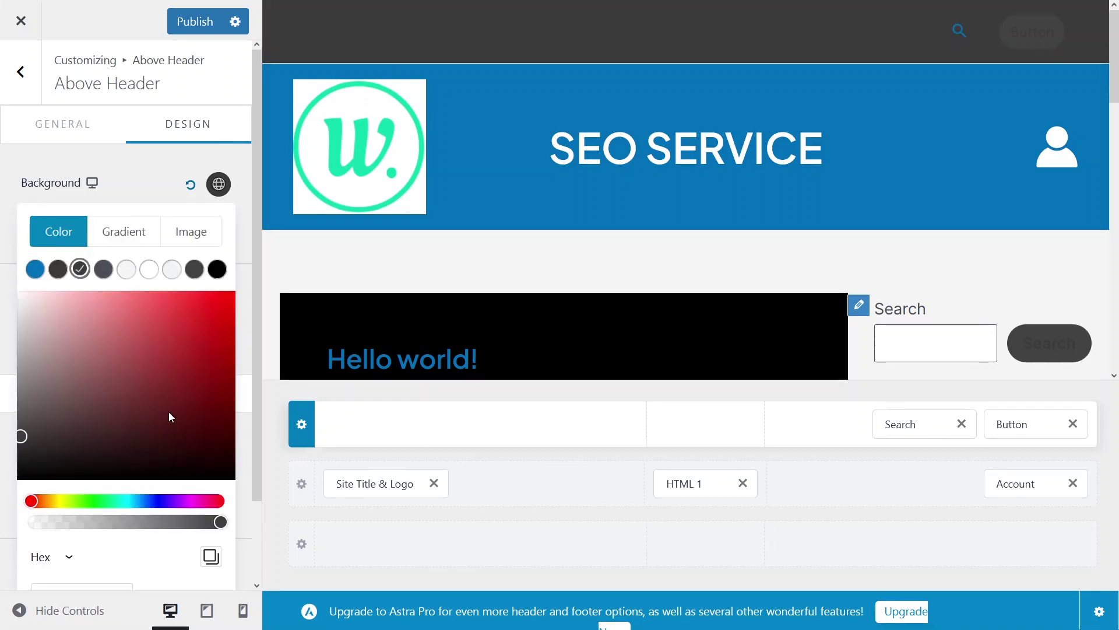
{"action": "mouse_move", "coordinate": [170, 412]}
{"action": "left_mouse_down"}
{"action": "mouse_move", "coordinate": [192, 327]}
{"action": "mouse_move", "coordinate": [135, 305]}
{"action": "mouse_move", "coordinate": [285, 262]}
{"action": "left_mouse_up"}
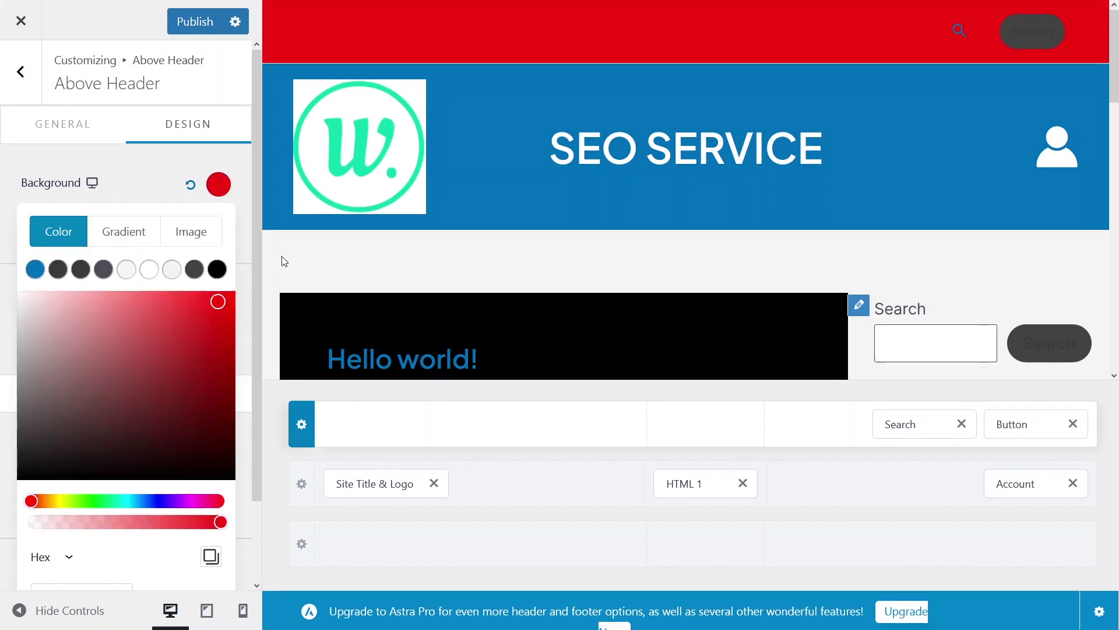
{"action": "left_click", "coordinate": [977, 64]}
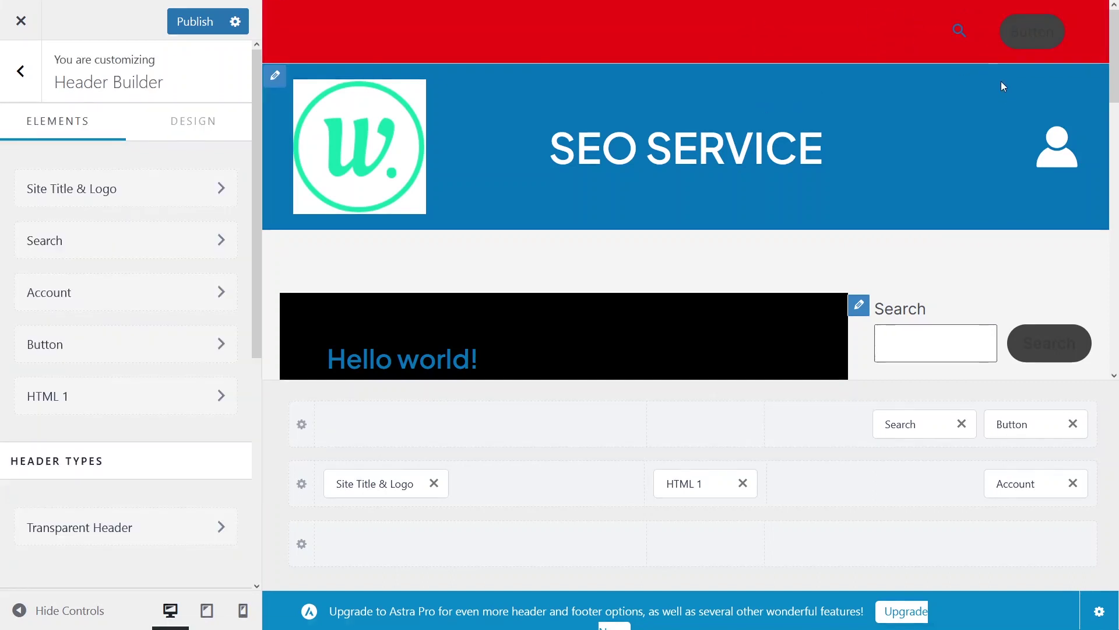
- In the header Button's Design settings, try light grey and blue backgrounds, then reset to the global colour
{"action": "left_click", "coordinate": [996, 27]}
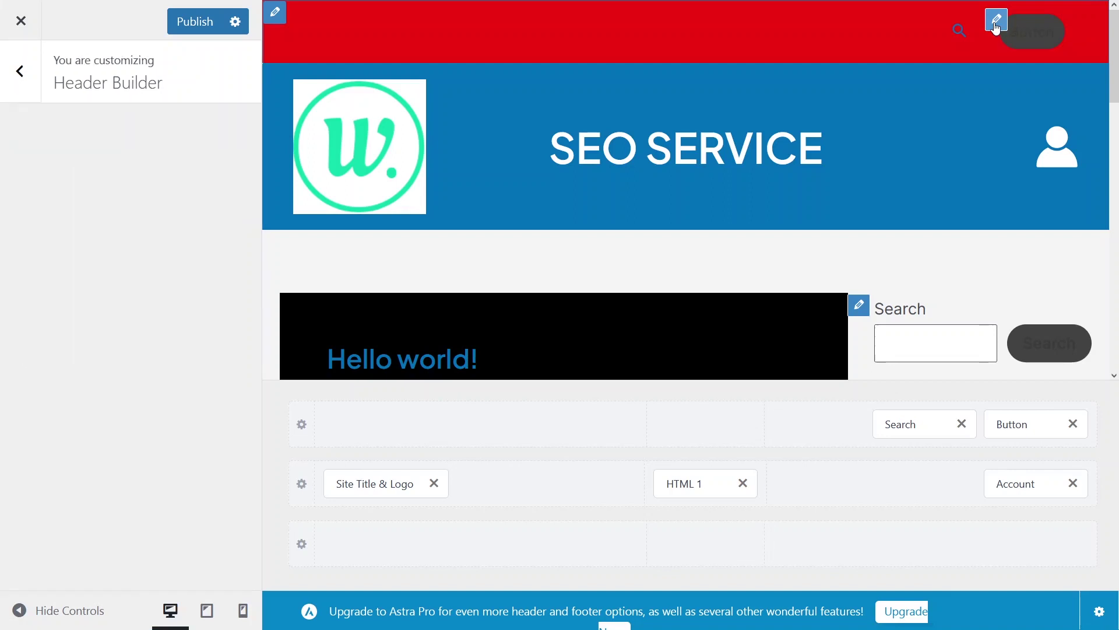
{"action": "left_click", "coordinate": [186, 135]}
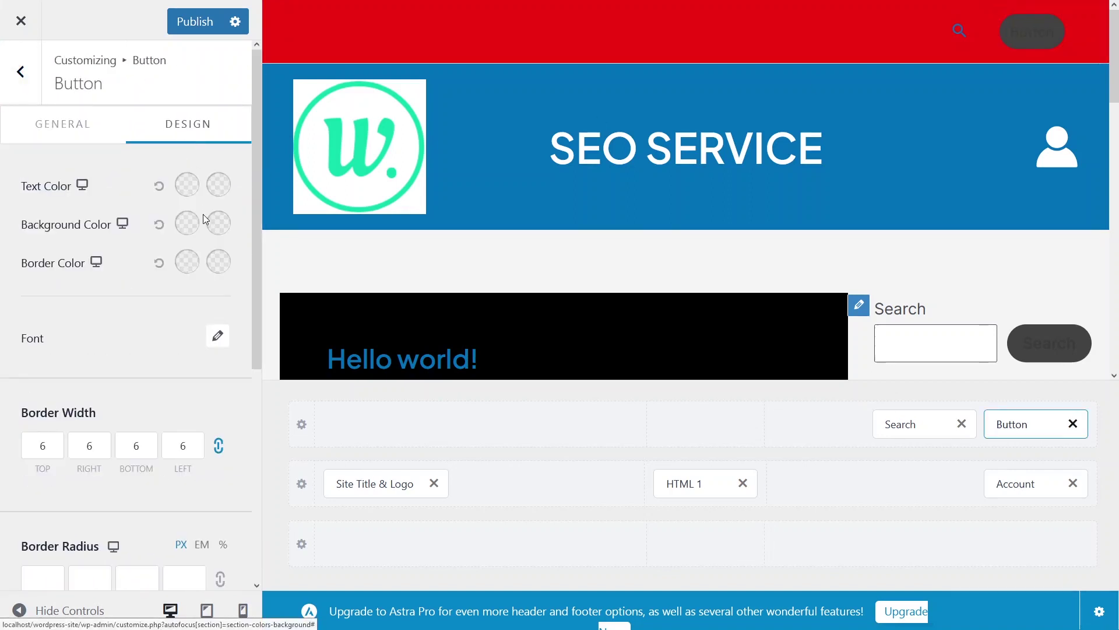
{"action": "left_click", "coordinate": [186, 226]}
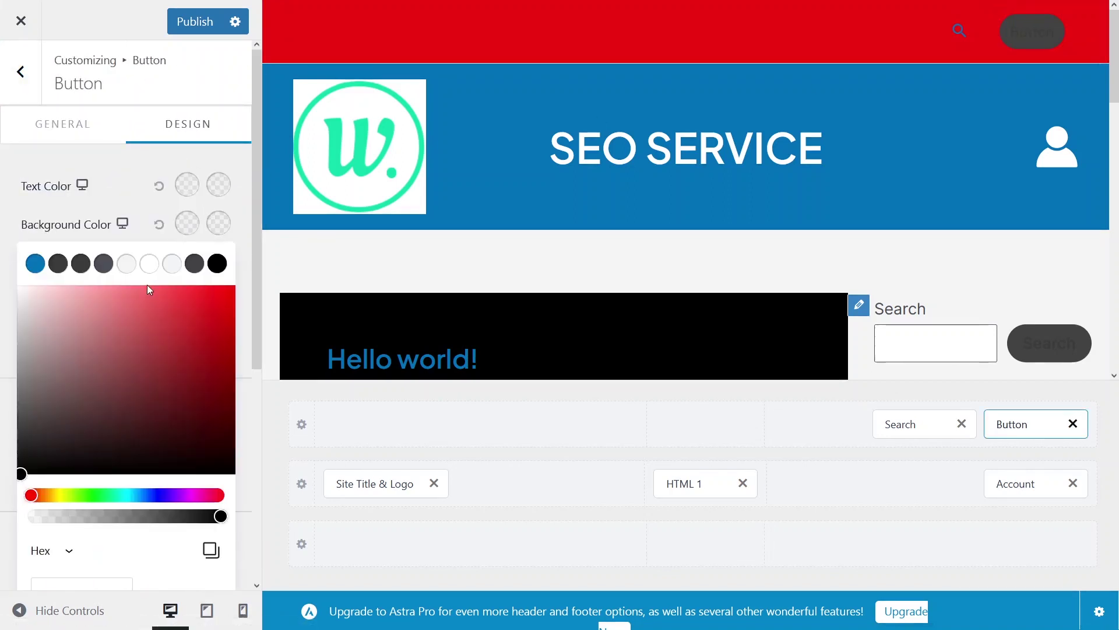
{"action": "left_click", "coordinate": [173, 266]}
{"action": "left_click", "coordinate": [187, 324]}
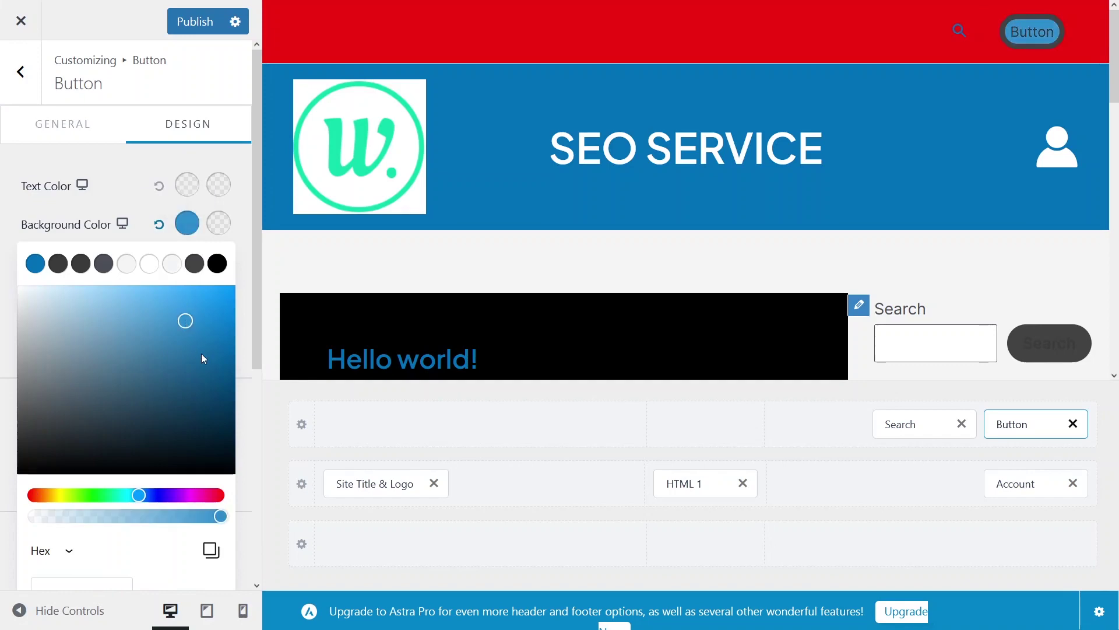
{"action": "left_click", "coordinate": [208, 333]}
{"action": "left_click", "coordinate": [216, 235]}
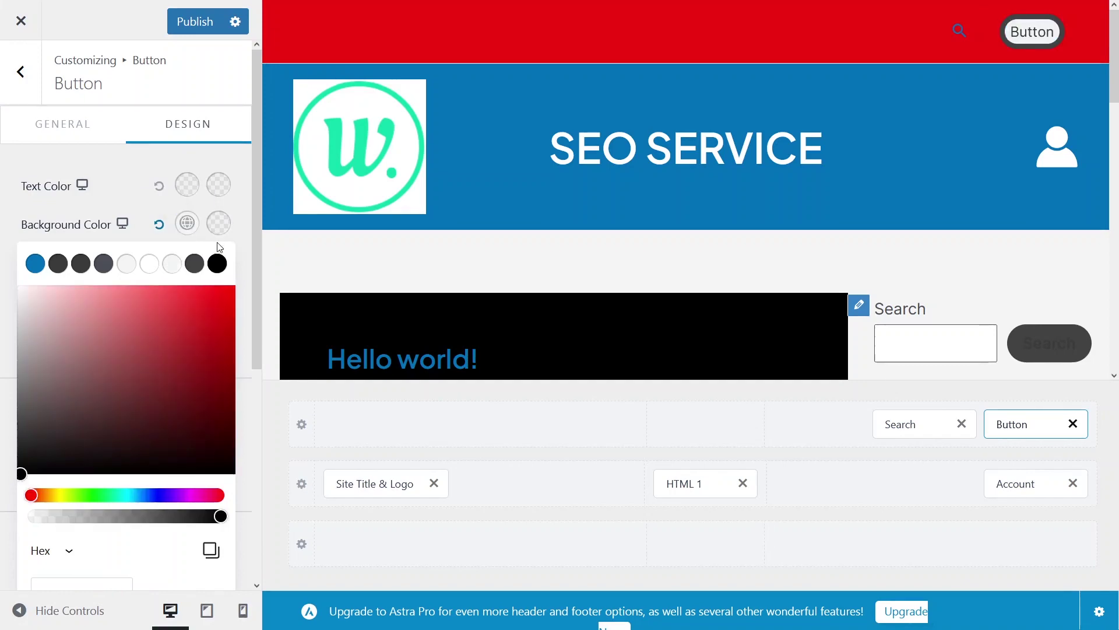
{"action": "left_click", "coordinate": [217, 225]}
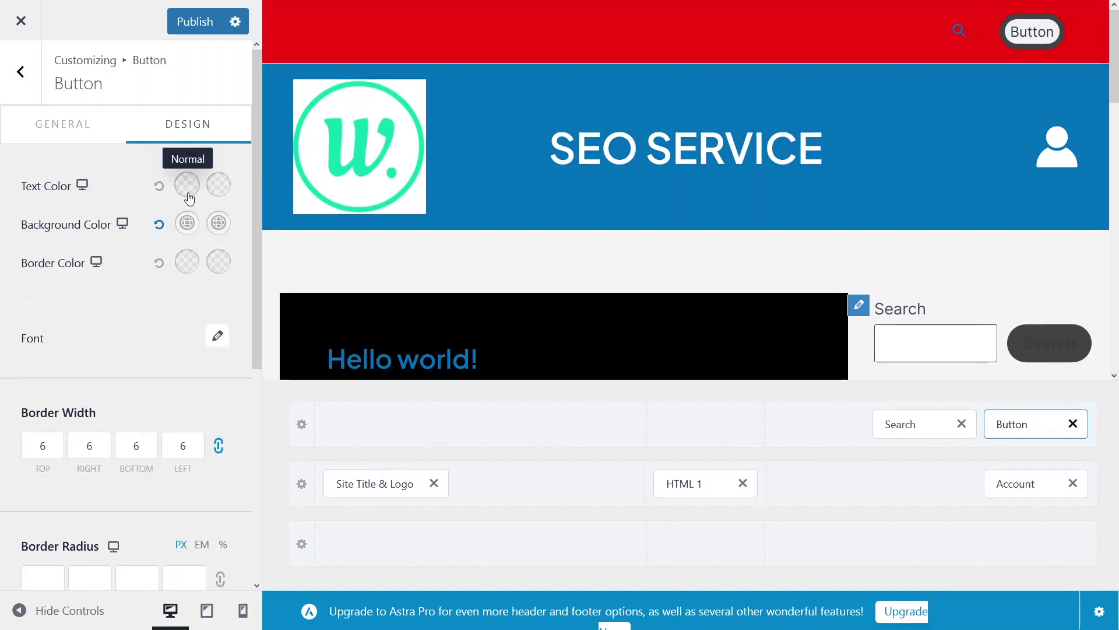
- Try red borders, settle on a light border colour, and return to the main Customizer sections
{"action": "left_click", "coordinate": [187, 261]}
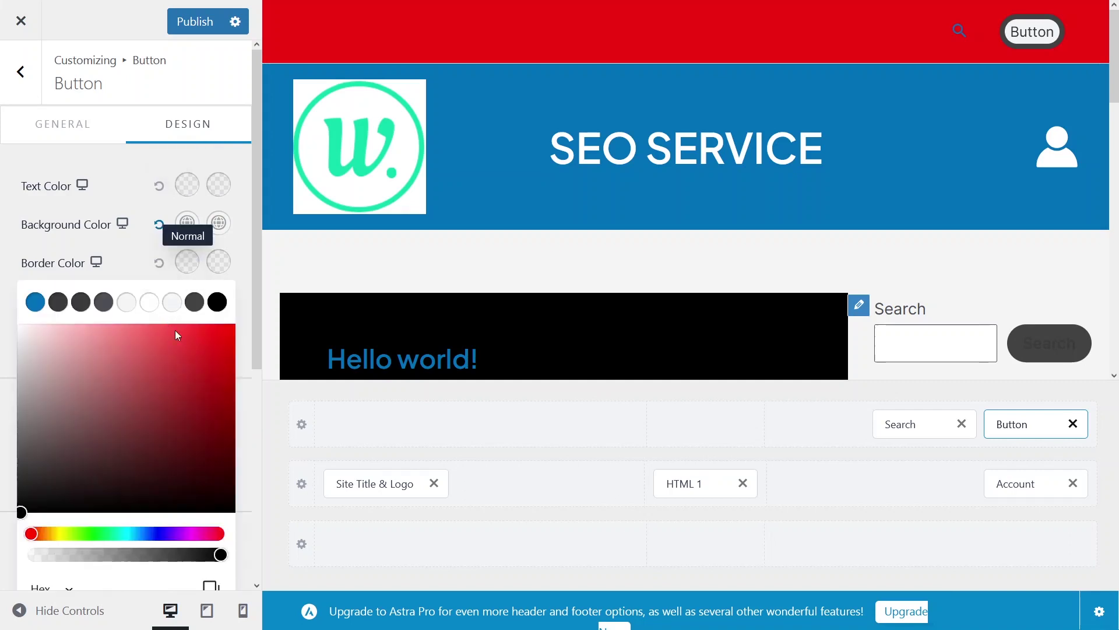
{"action": "left_click", "coordinate": [177, 335]}
{"action": "left_click", "coordinate": [181, 425]}
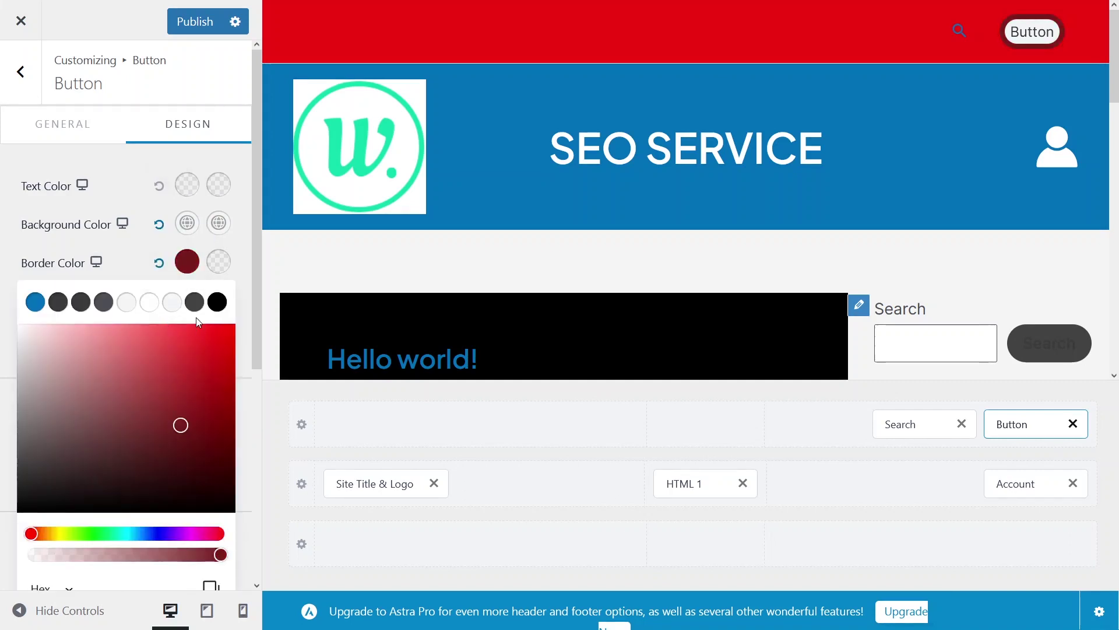
{"action": "left_click", "coordinate": [130, 304]}
{"action": "left_click", "coordinate": [30, 78]}
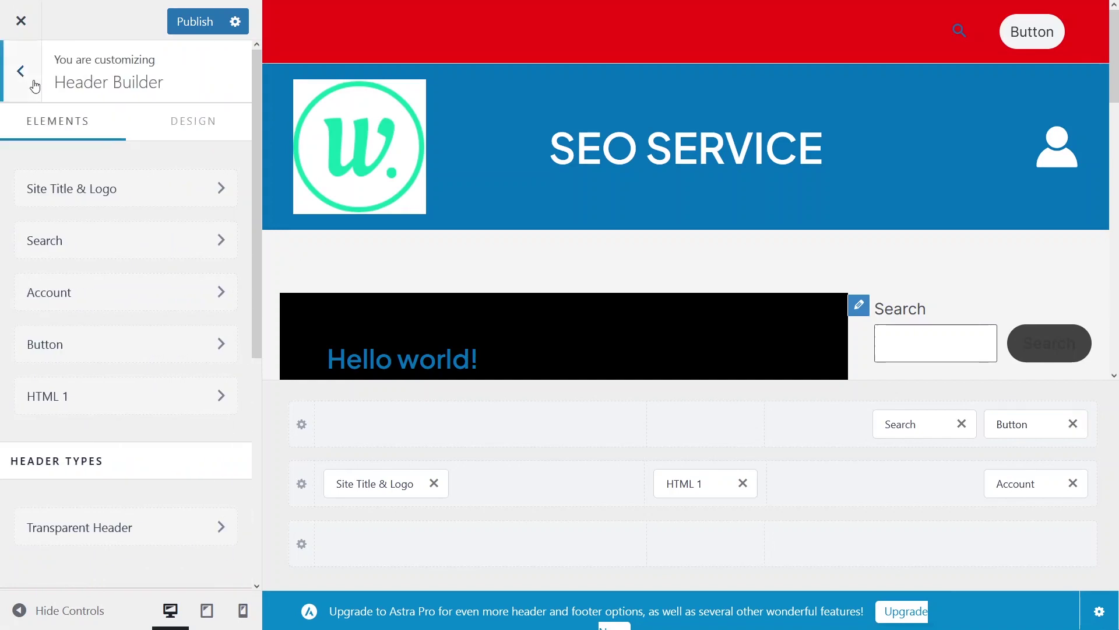
{"action": "left_click", "coordinate": [34, 85]}
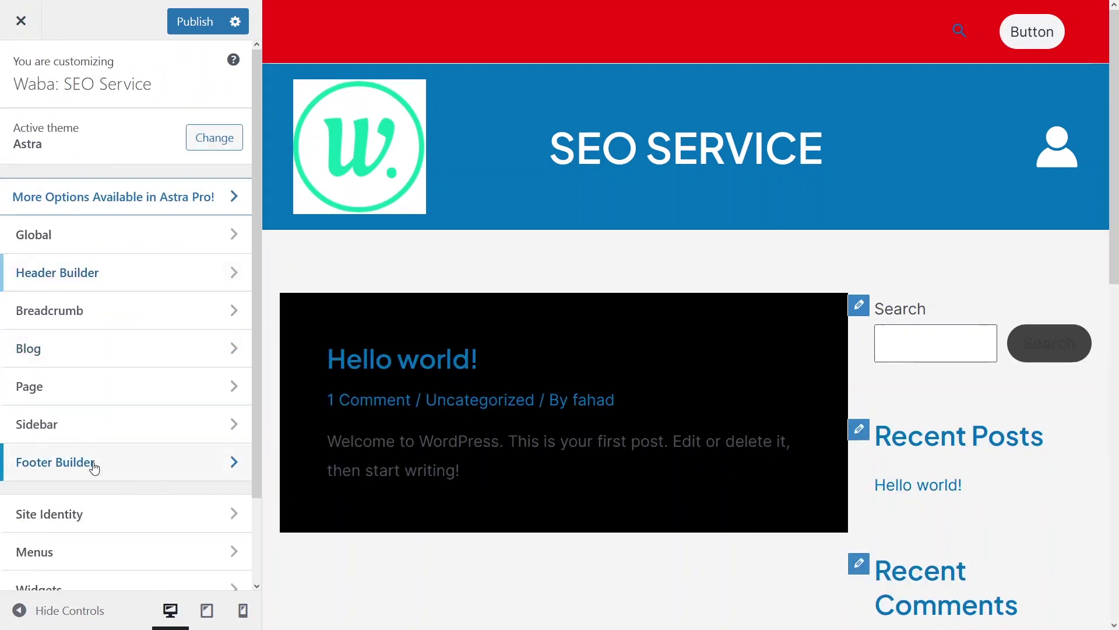
- In the Footer Builder's Below Footer row design, try a white background, then restore blue
{"action": "left_click", "coordinate": [93, 467]}
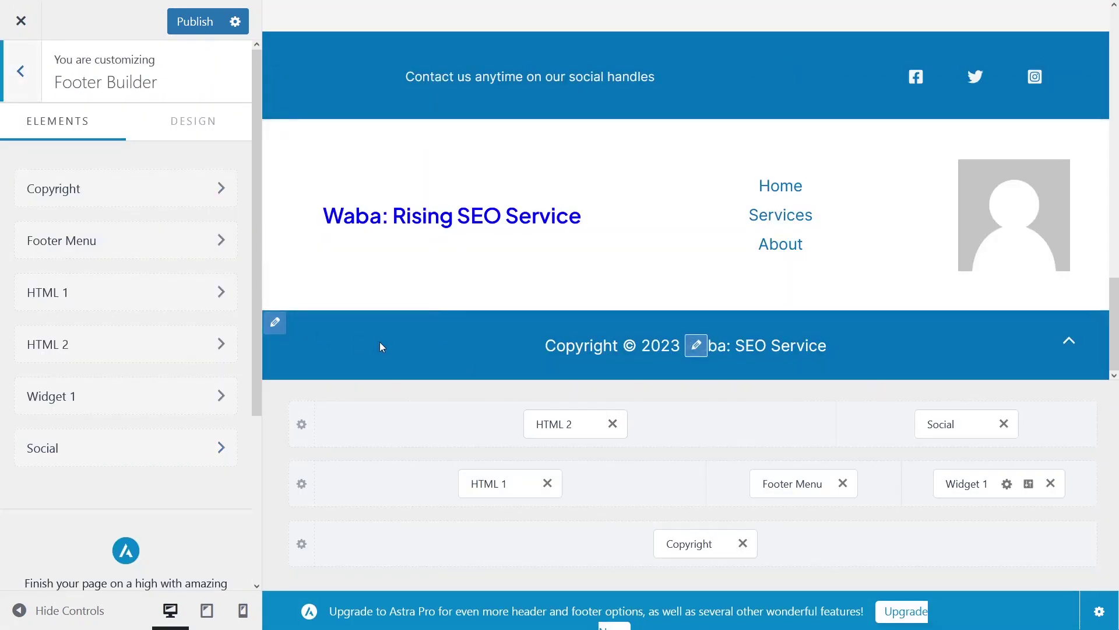
{"action": "left_click", "coordinate": [277, 325]}
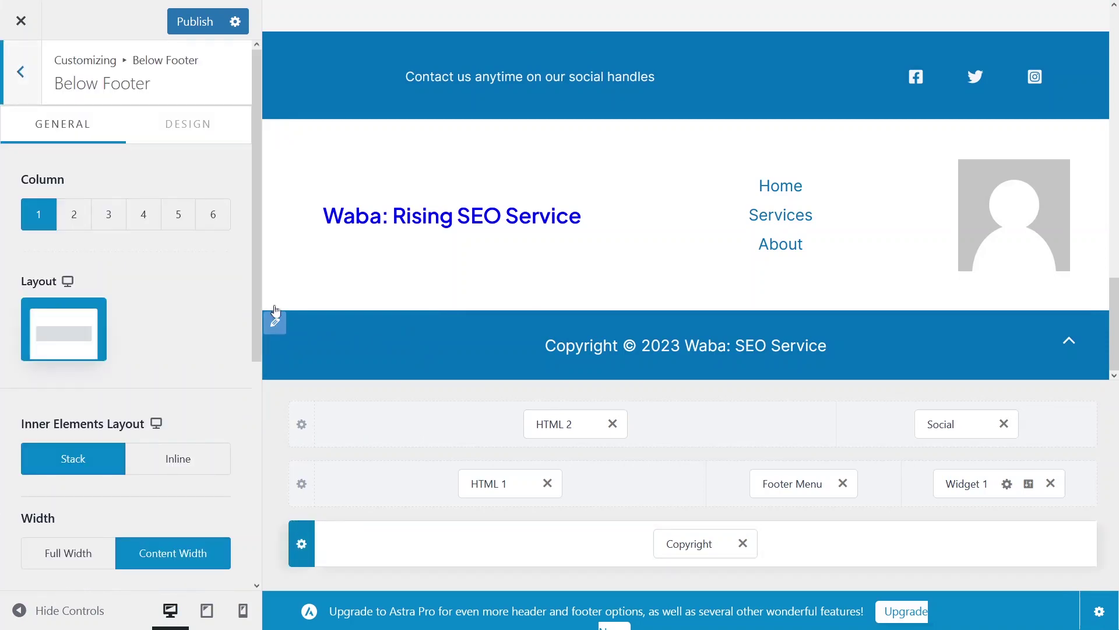
{"action": "left_click", "coordinate": [165, 125]}
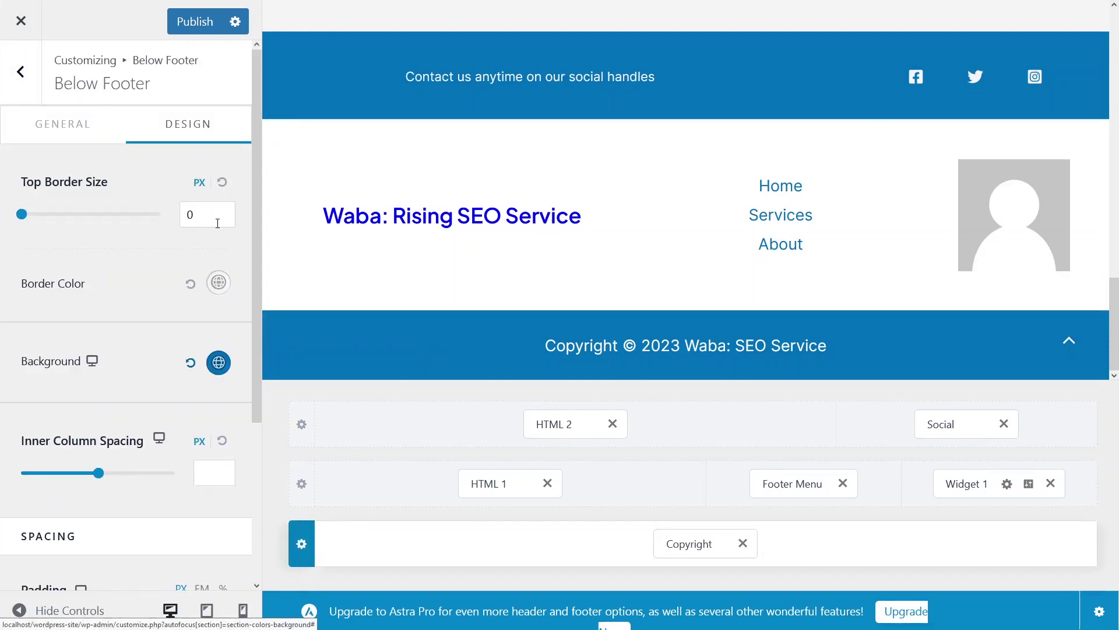
{"action": "left_click", "coordinate": [218, 362]}
{"action": "scroll", "coordinate": [140, 408], "scroll_direction": "down", "scroll_amount": 3}
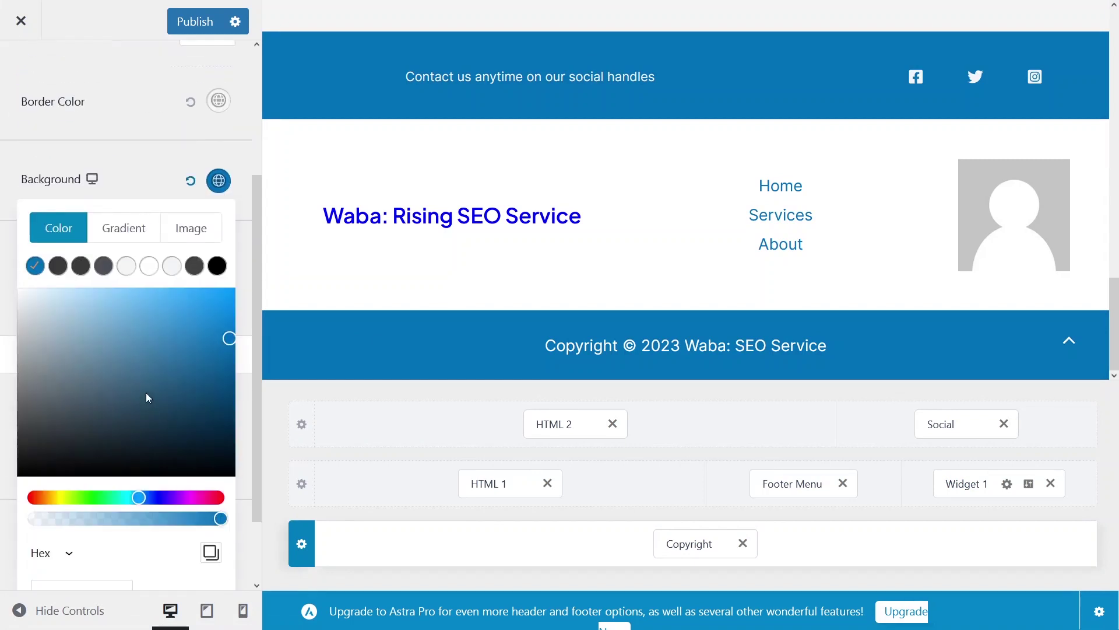
{"action": "left_click", "coordinate": [149, 266]}
{"action": "left_click", "coordinate": [34, 266]}
{"action": "left_click", "coordinate": [6, 156]}
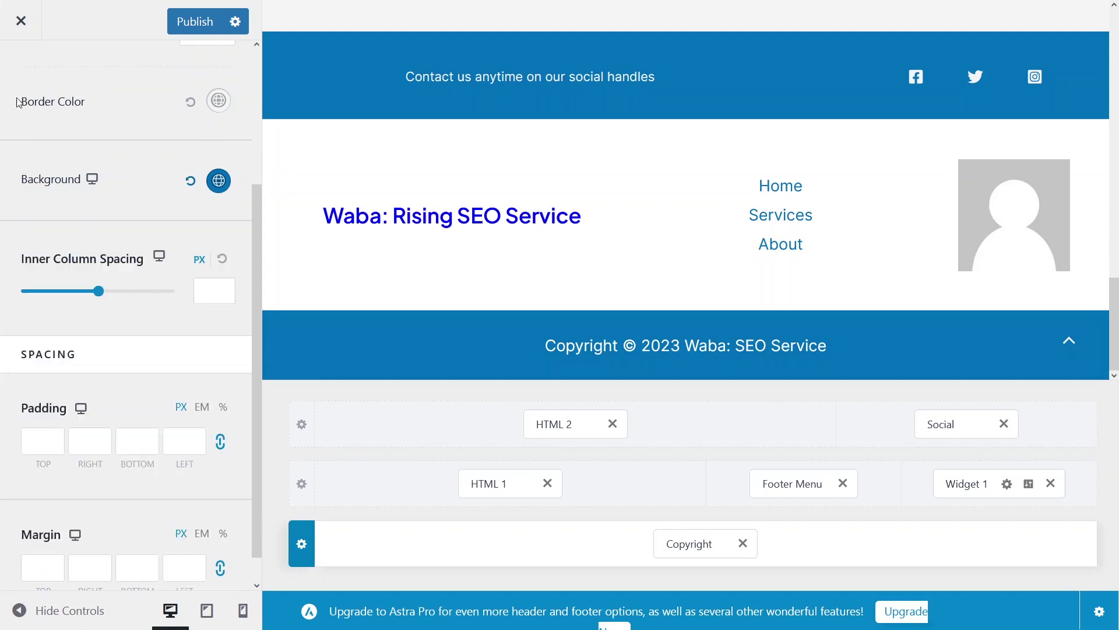
{"action": "scroll", "coordinate": [105, 36], "scroll_direction": "up", "scroll_amount": 3}
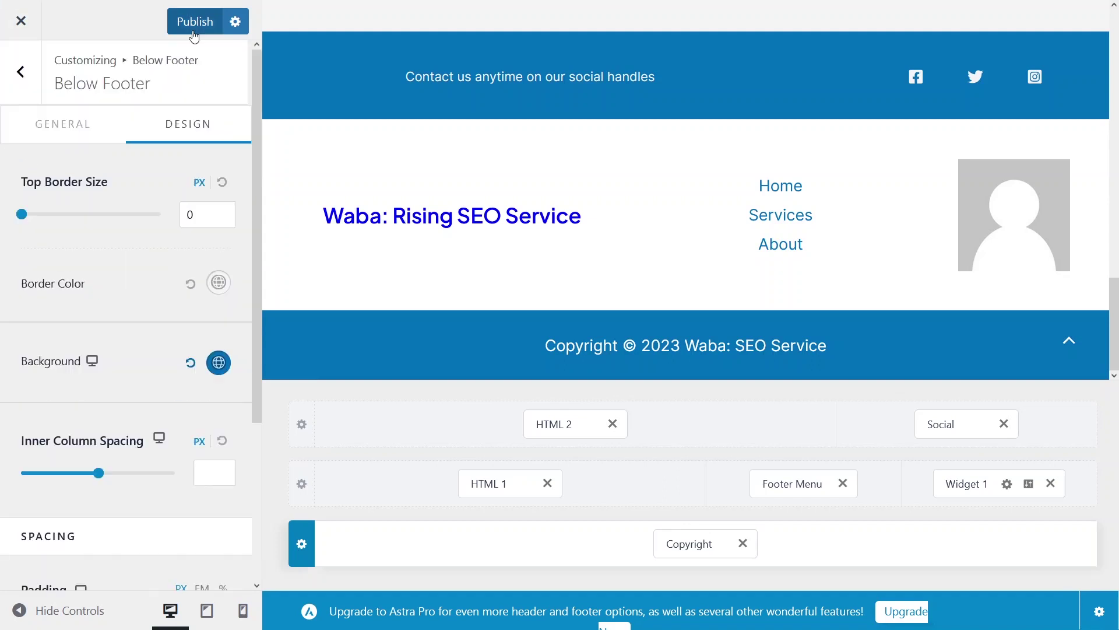
- Publish the Customizer changes and view the live site front page
{"action": "left_click", "coordinate": [194, 35]}
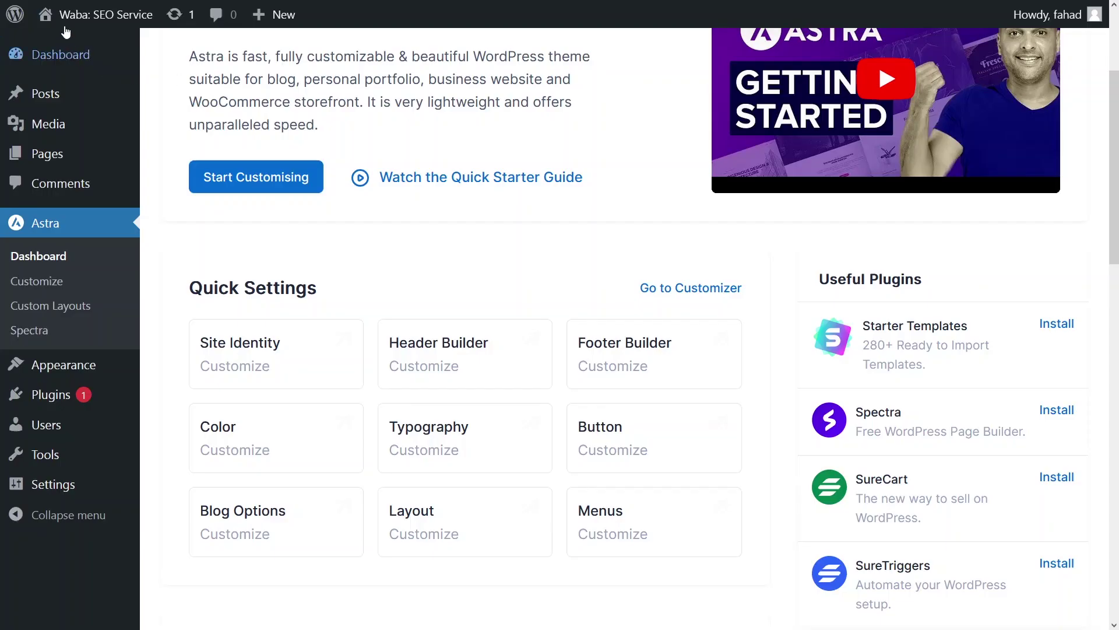
{"action": "mouse_move", "coordinate": [76, 14]}
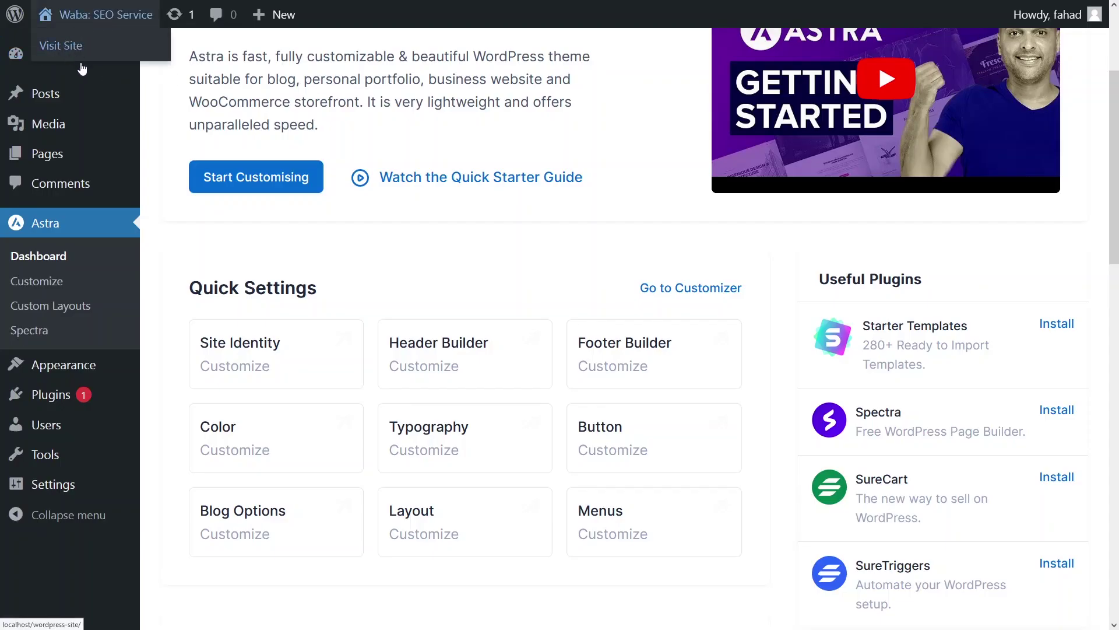
{"action": "left_click", "coordinate": [81, 61]}
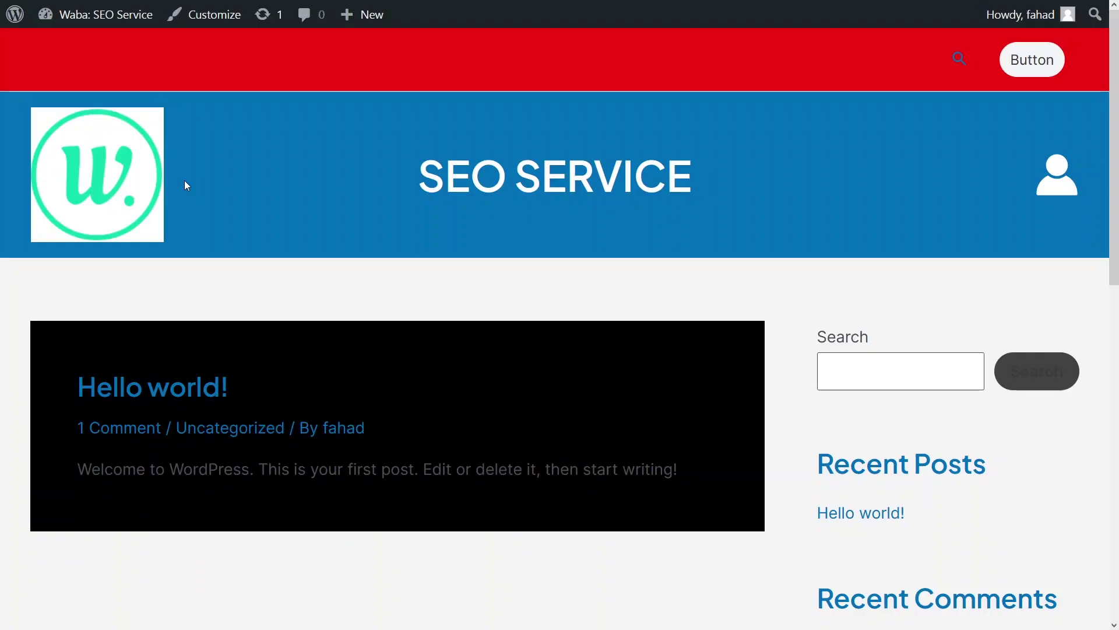